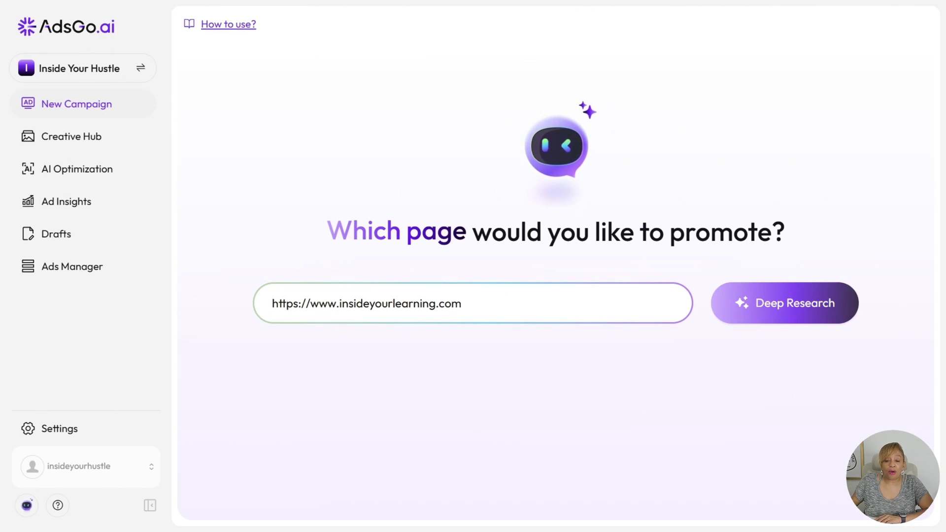
# - Start Deep Research on the Inside Your Learning site and follow the agents to 20 of 20 tasks
pyautogui.press('Return')
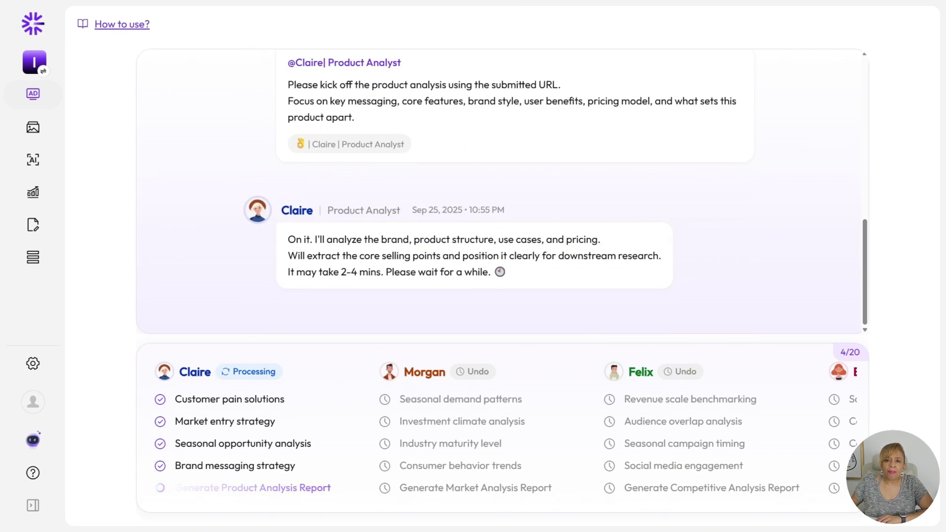
pyautogui.scroll(3, 502, 191)
pyautogui.scroll(3, 501, 192)
pyautogui.scroll(2, 501, 191)
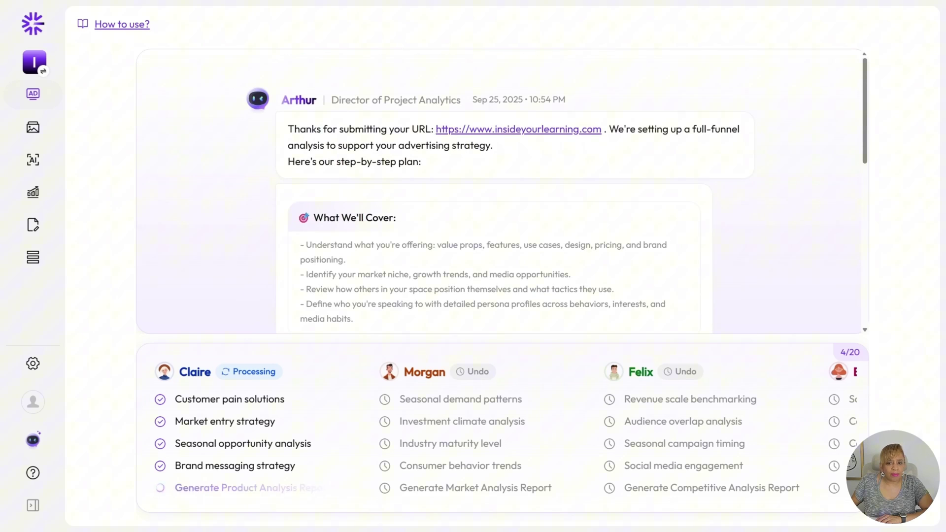
pyautogui.scroll(-5, 502, 191)
pyautogui.scroll(-5, 501, 192)
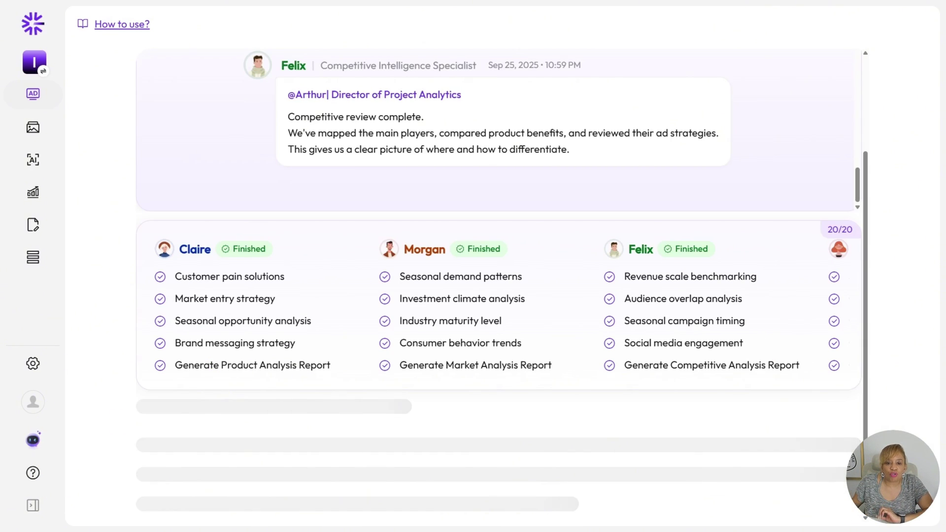
# - Advance the agent carousel to show the remaining analyst's task list
pyautogui.click(831, 309)
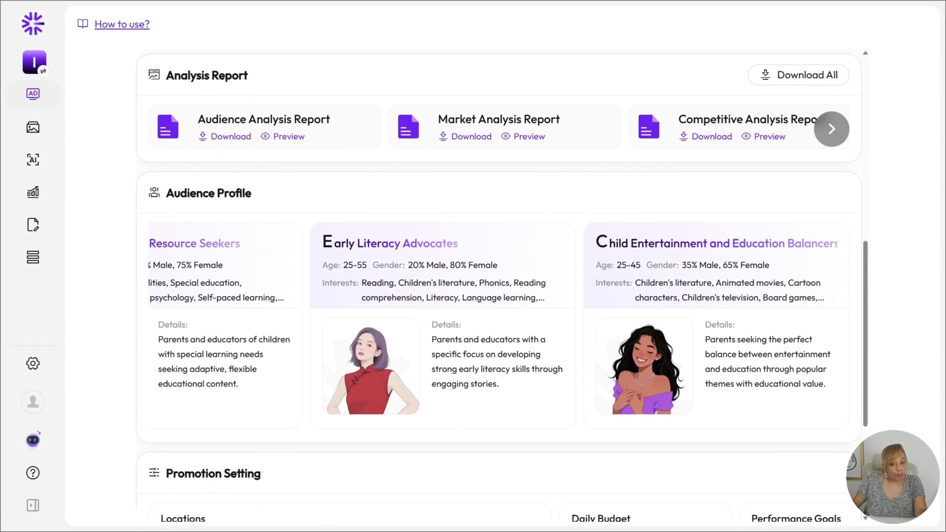
# - Preview the Competitive Analysis Report and read its primary competitors
pyautogui.click(764, 136)
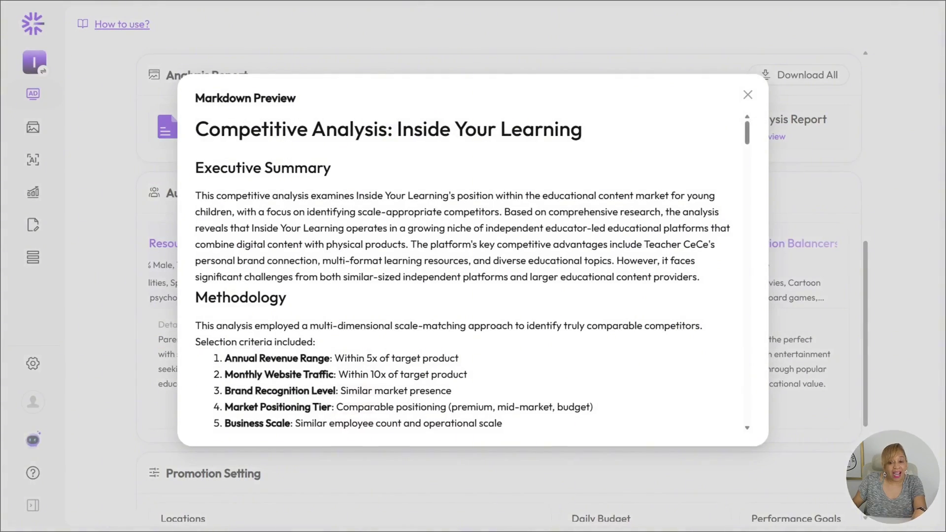
pyautogui.scroll(-5, 464, 271)
pyautogui.scroll(-4, 463, 271)
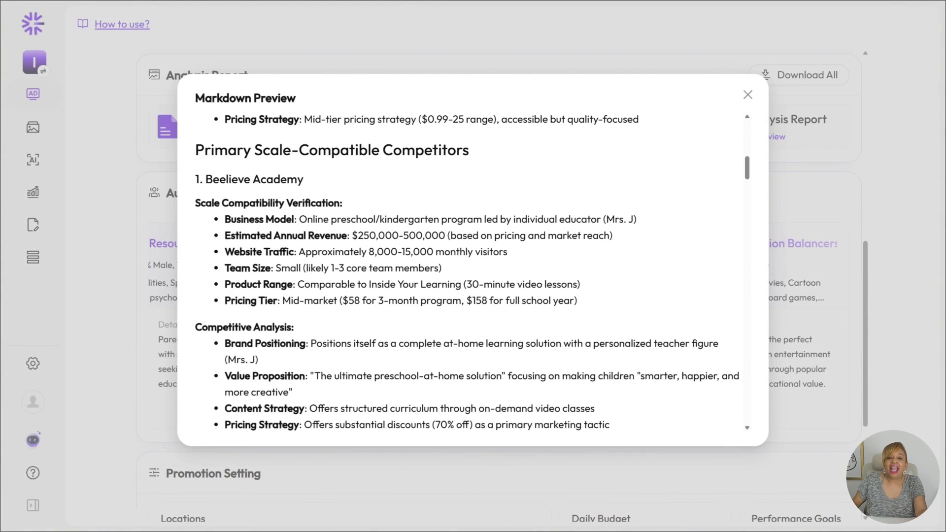
pyautogui.scroll(-2, 467, 270)
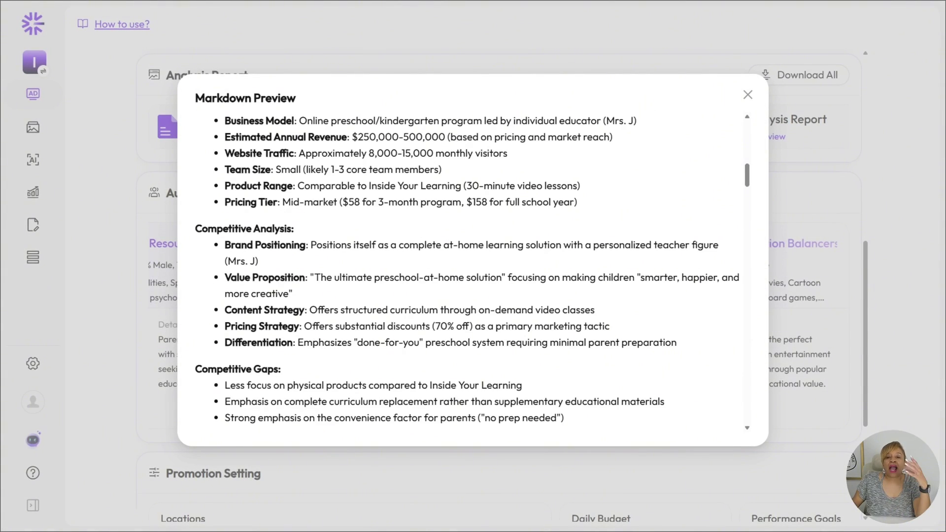
pyautogui.scroll(-1, 467, 270)
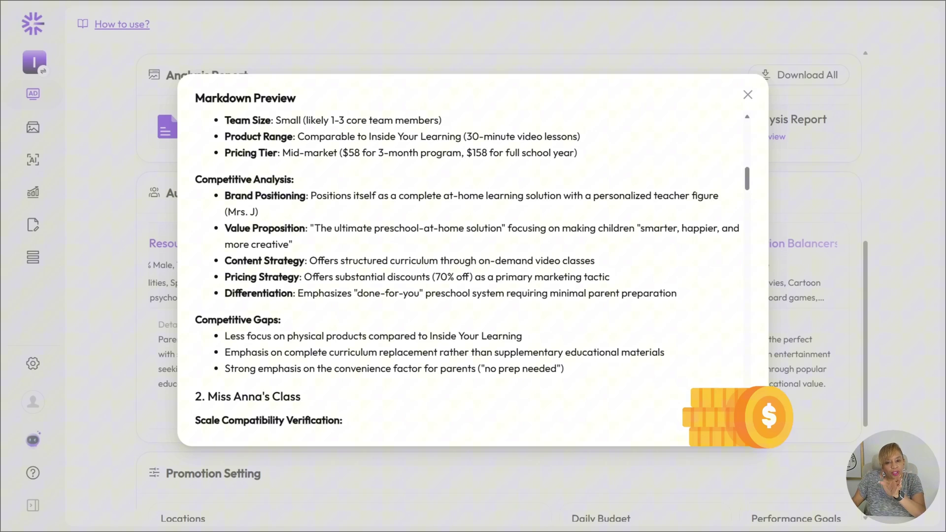
pyautogui.scroll(2, 467, 270)
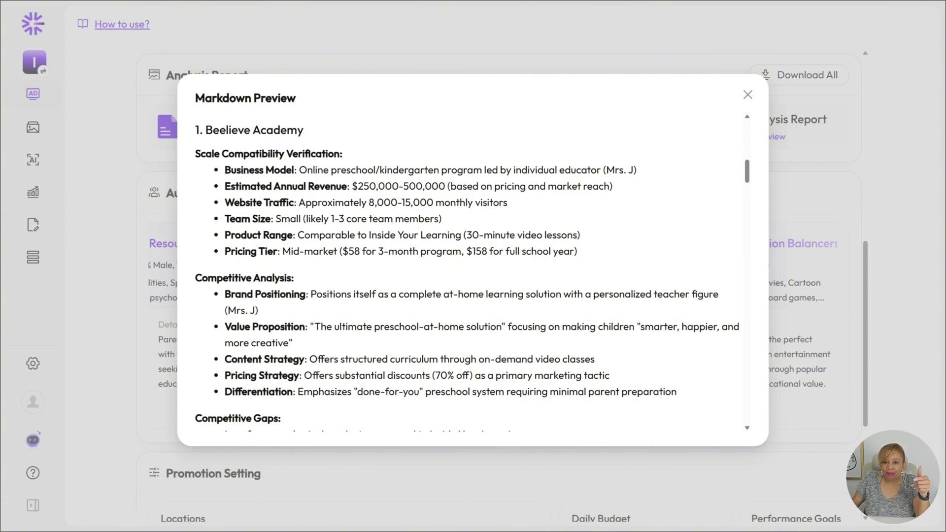
pyautogui.scroll(-5, 473, 271)
pyautogui.scroll(-2, 473, 271)
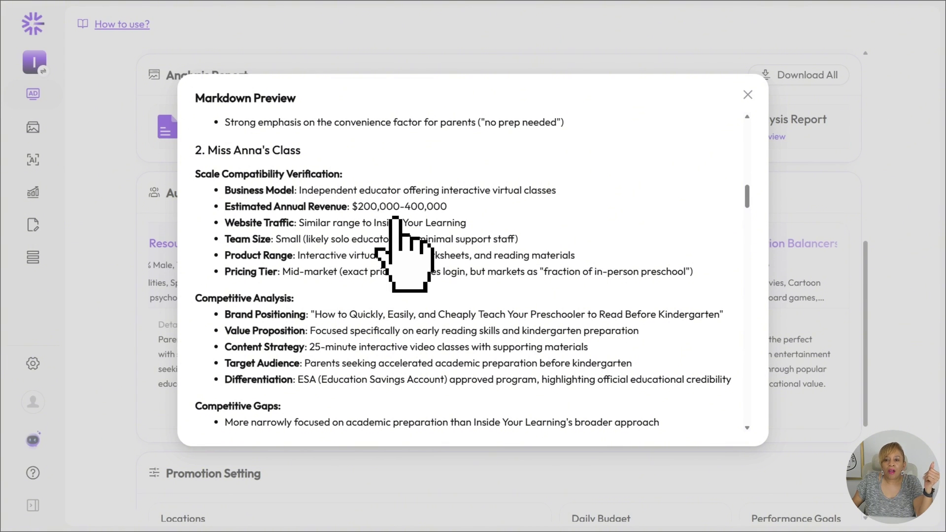
# - Read on through secondary competitors like Movin' Monkeys and the competitive landscape analysis
pyautogui.scroll(-4, 396, 220)
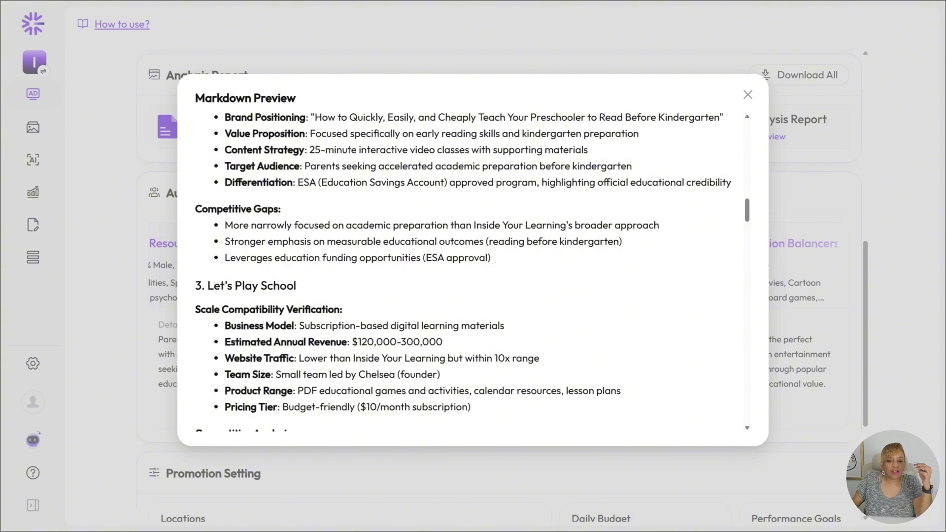
pyautogui.scroll(-3, 395, 219)
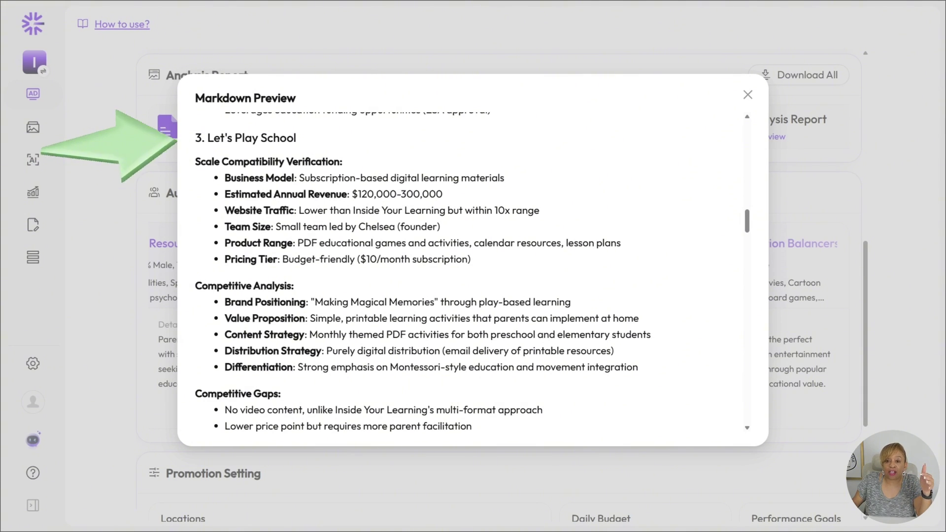
pyautogui.scroll(-3, 472, 271)
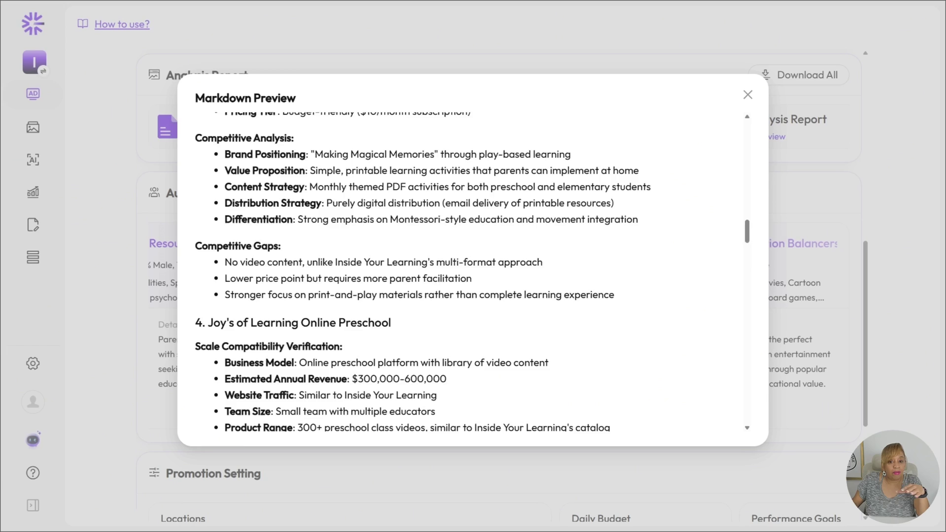
pyautogui.scroll(-5, 472, 271)
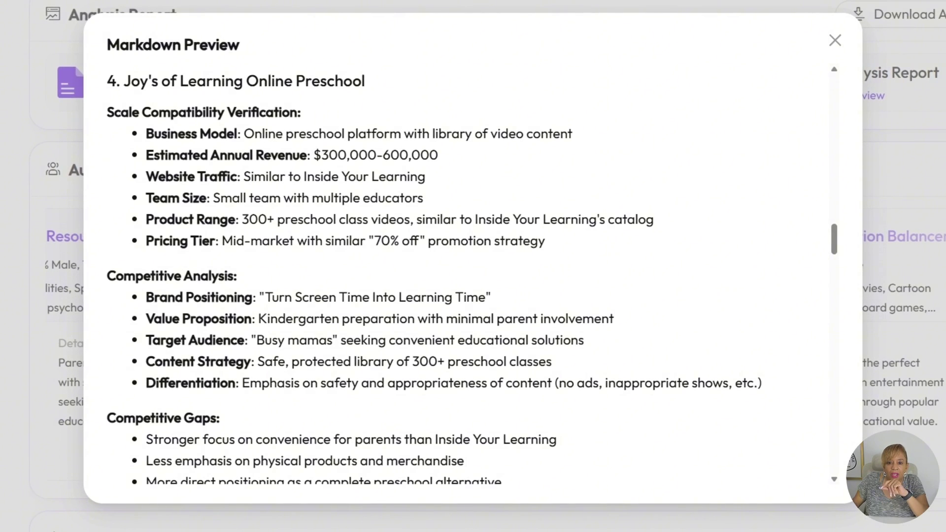
pyautogui.scroll(-5, 463, 271)
pyautogui.scroll(-3, 463, 271)
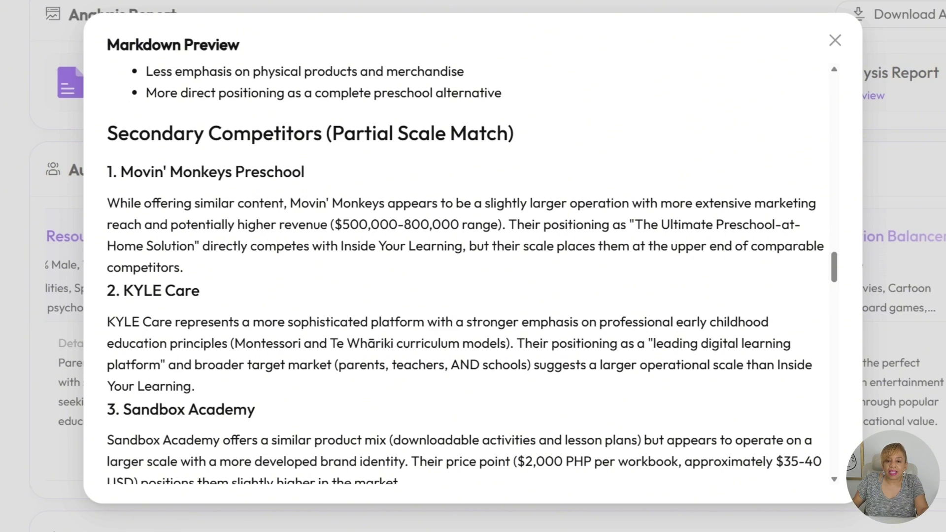
pyautogui.scroll(-3, 463, 271)
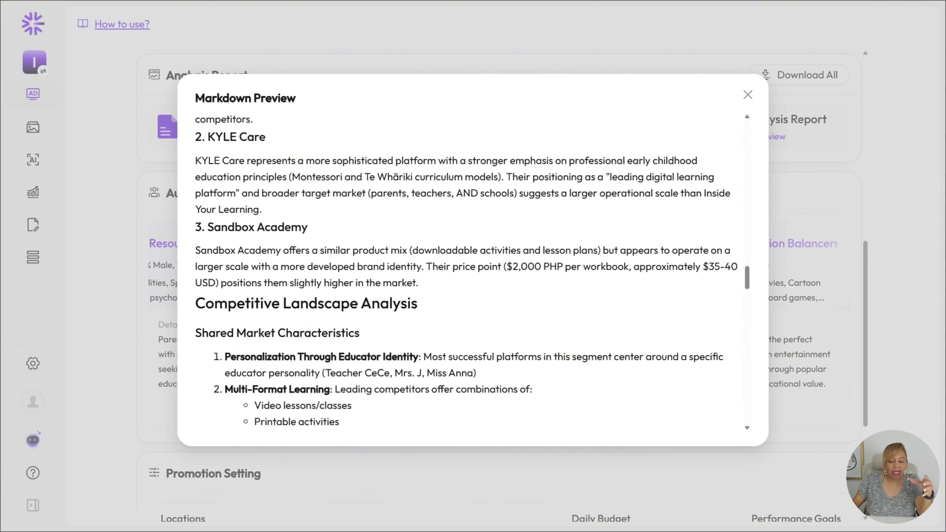
pyautogui.scroll(-3, 466, 270)
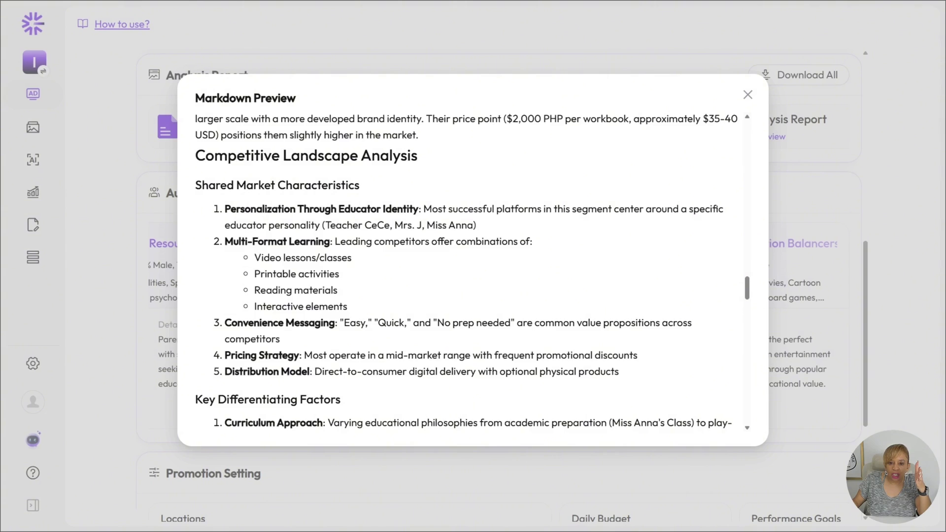
pyautogui.scroll(-3, 472, 272)
pyautogui.scroll(-3, 472, 272)
pyautogui.scroll(-2, 472, 272)
pyautogui.scroll(-1, 472, 272)
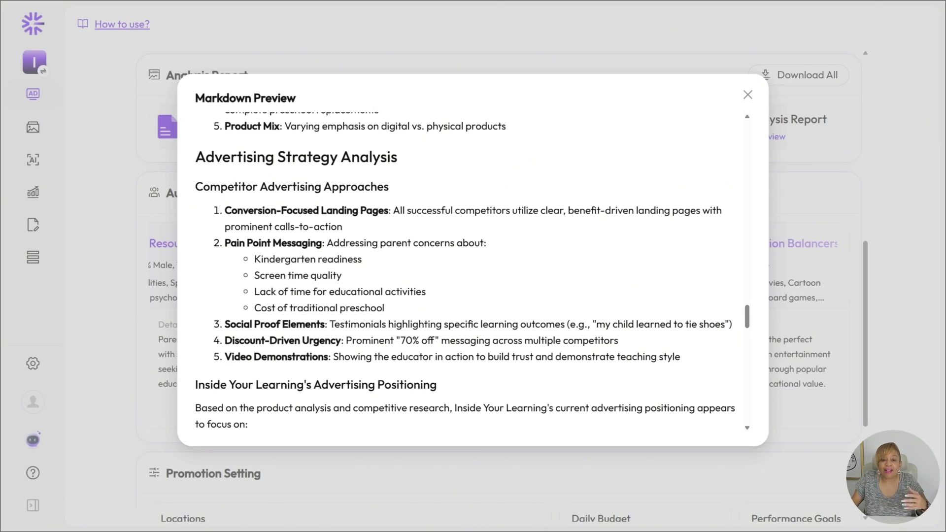
pyautogui.scroll(-5, 463, 271)
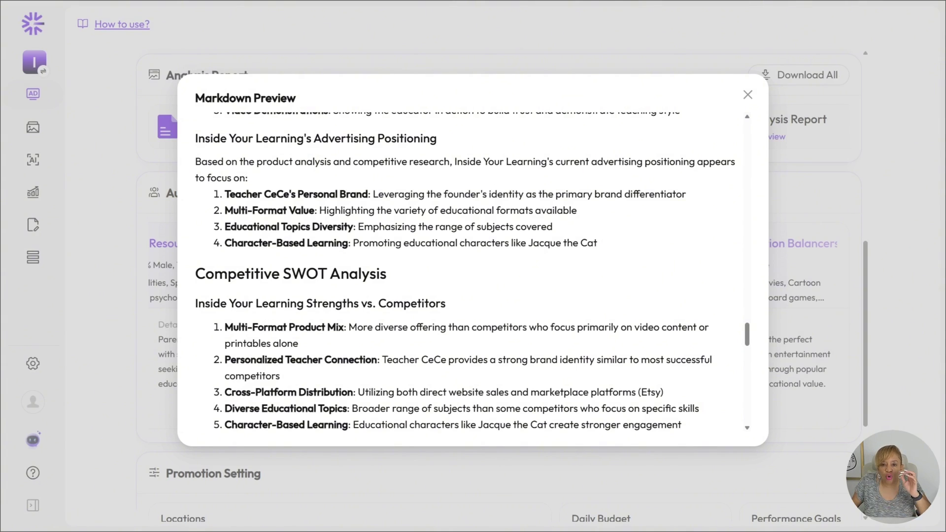
pyautogui.scroll(-1, 466, 271)
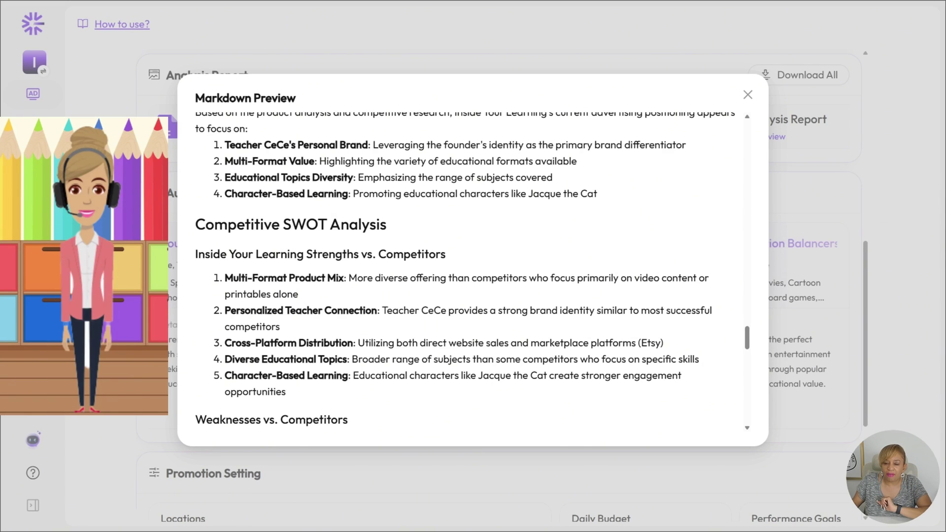
pyautogui.scroll(-5, 466, 271)
pyautogui.scroll(-1, 465, 271)
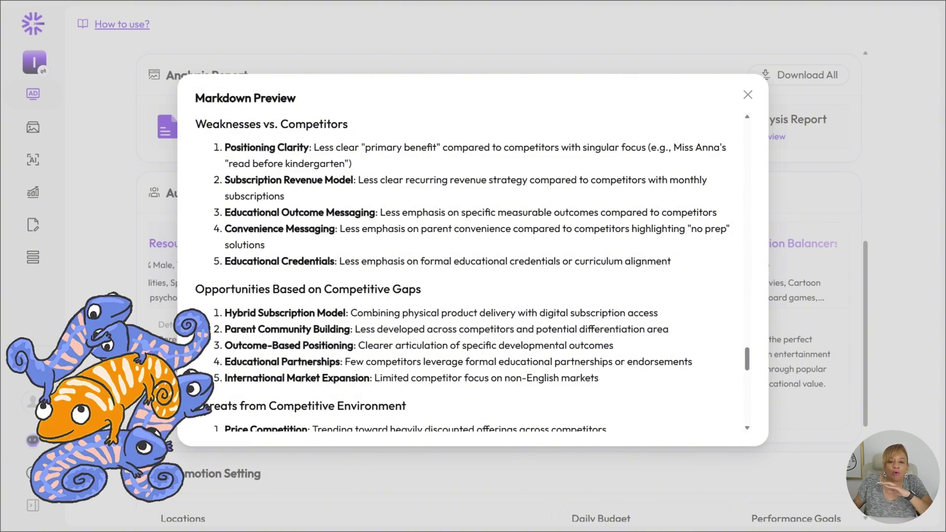
pyautogui.scroll(-3, 465, 271)
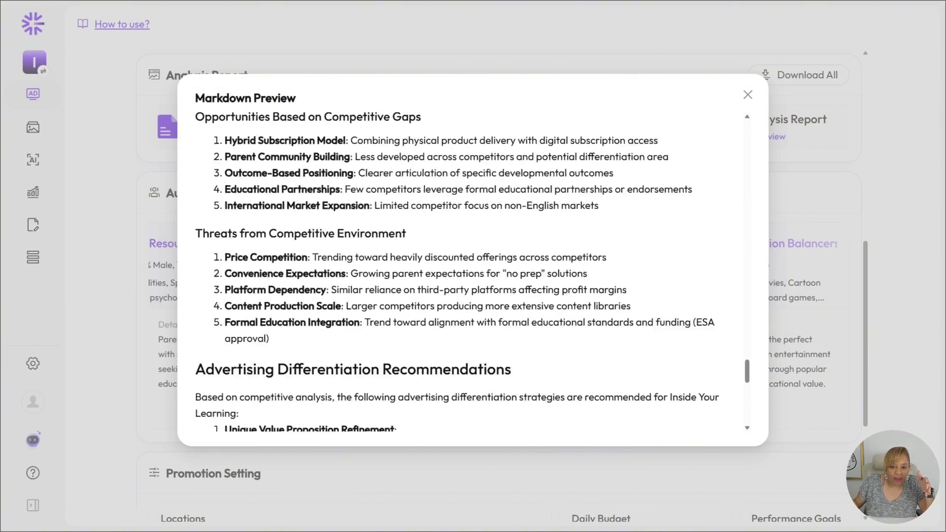
pyautogui.scroll(-3, 466, 271)
pyautogui.scroll(-3, 466, 271)
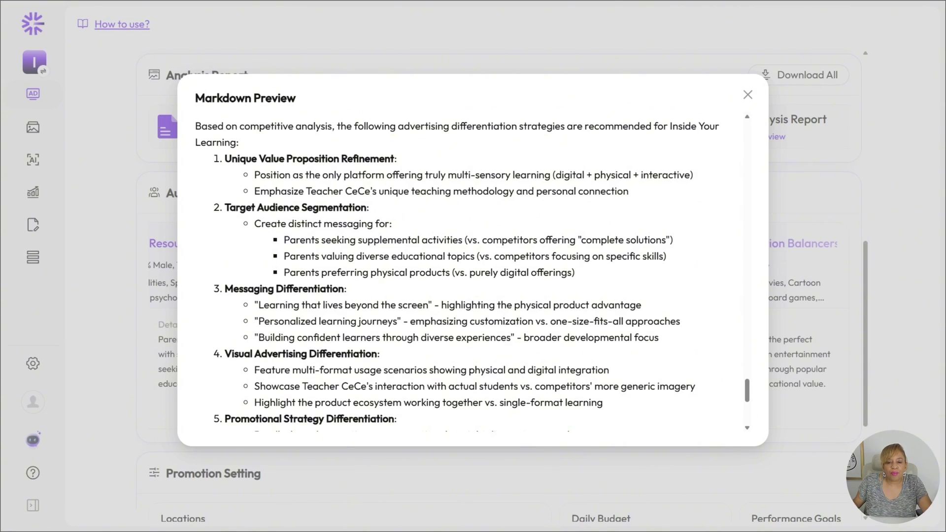
pyautogui.scroll(-3, 472, 268)
pyautogui.scroll(1, 472, 269)
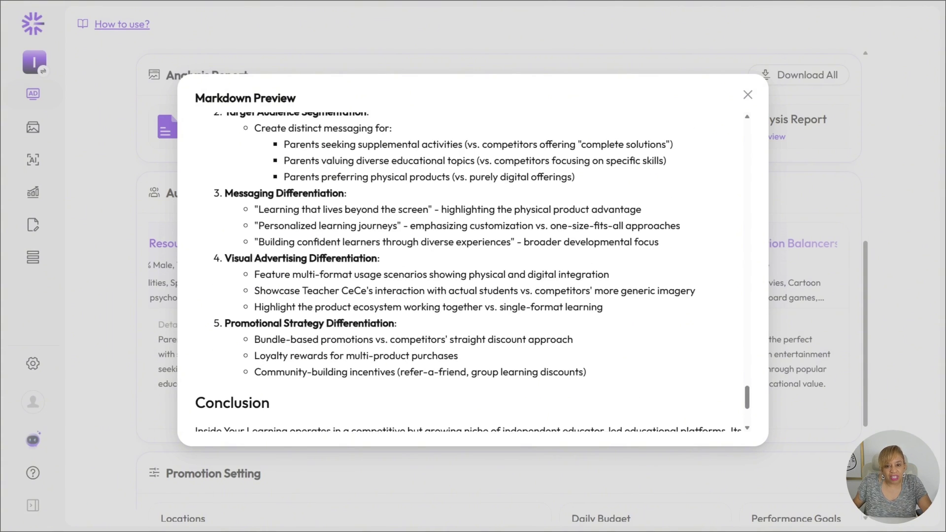
pyautogui.scroll(1, 472, 269)
pyautogui.scroll(1, 472, 268)
pyautogui.scroll(-1, 472, 268)
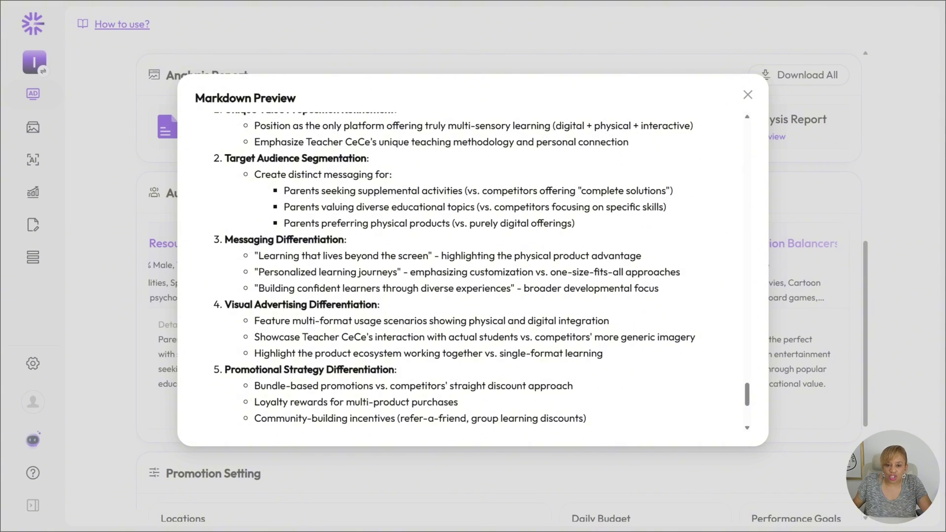
pyautogui.scroll(-2, 469, 271)
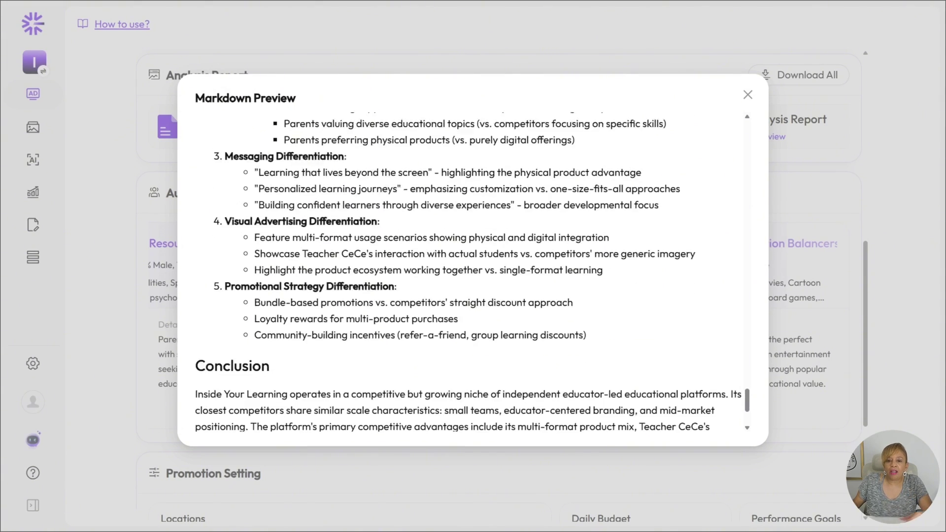
pyautogui.scroll(-1, 469, 271)
pyautogui.scroll(-2, 469, 271)
pyautogui.scroll(5, 472, 268)
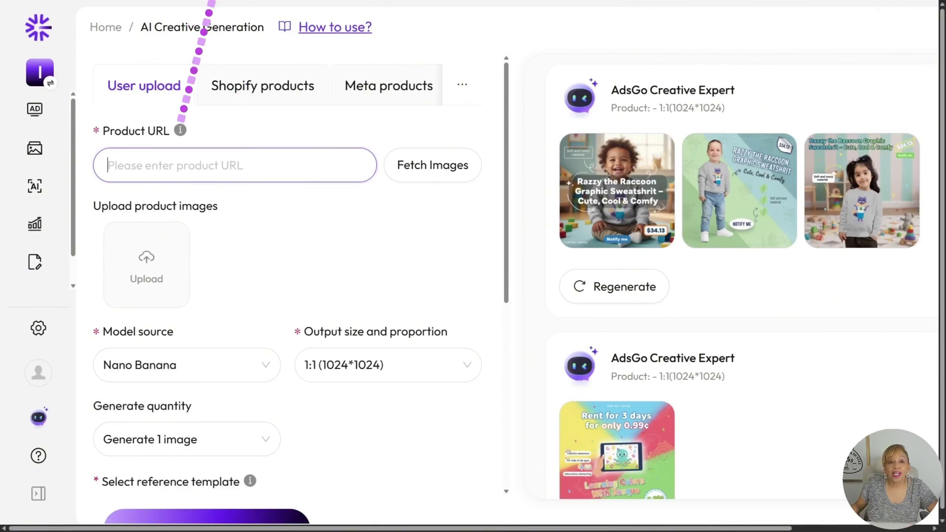
# - Paste the product page URL and fetch its product images
pyautogui.hotkey('ctrl', 'v')
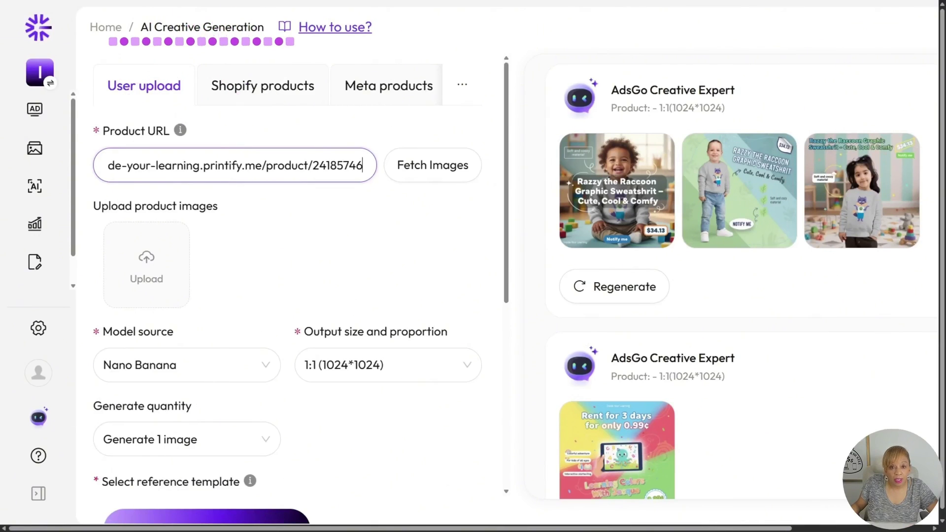
pyautogui.click(432, 165)
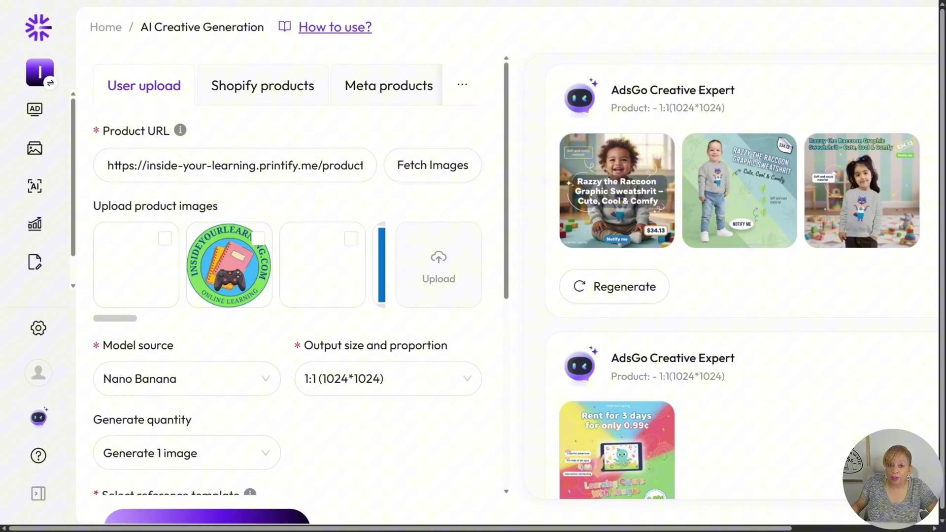
pyautogui.hscroll(5, 239, 264)
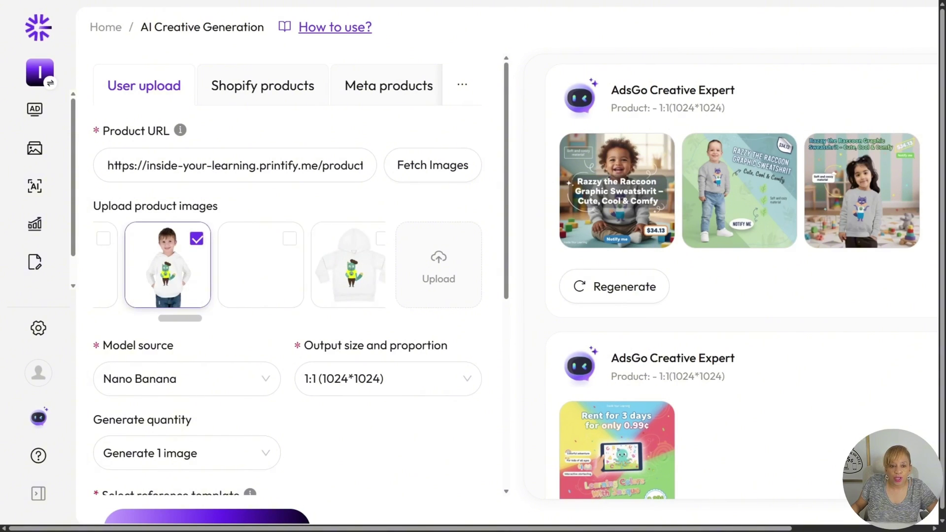
pyautogui.hscroll(3, 239, 265)
pyautogui.hscroll(3, 239, 264)
pyautogui.hscroll(2, 239, 265)
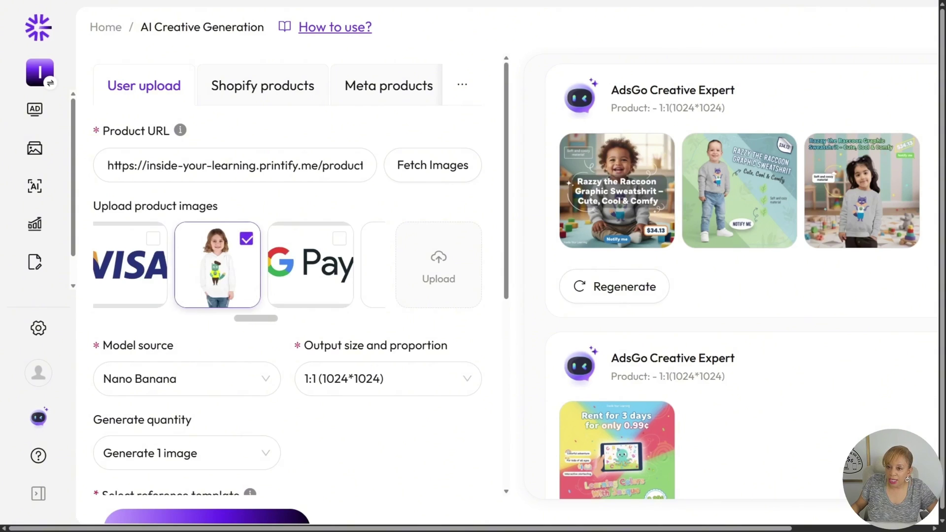
pyautogui.hscroll(3, 239, 265)
pyautogui.hscroll(2, 239, 265)
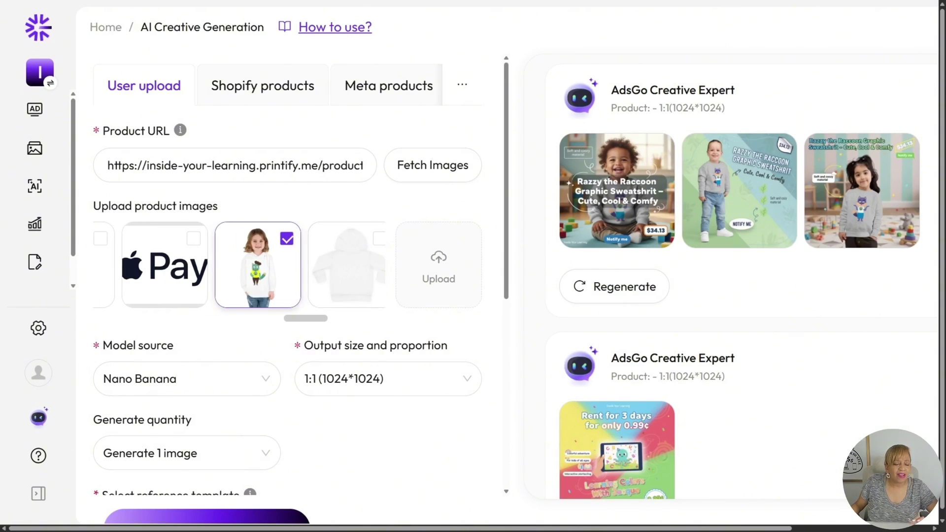
pyautogui.hscroll(2, 239, 265)
# - Tick the plain hoodie photo with the cat graphic for generation
pyautogui.hscroll(-3, 238, 265)
pyautogui.hscroll(-2, 239, 265)
pyautogui.hscroll(-2, 239, 265)
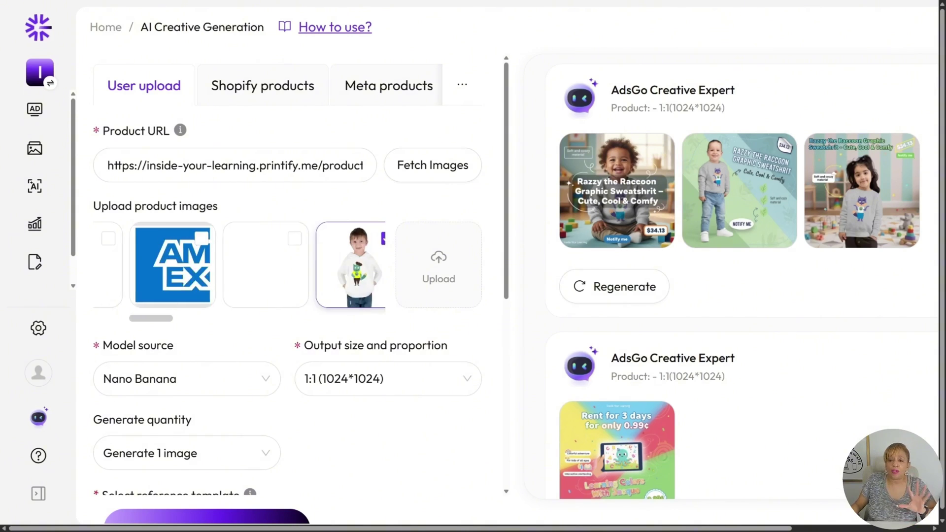
pyautogui.hscroll(-2, 147, 264)
pyautogui.hscroll(2, 148, 265)
pyautogui.hscroll(2, 147, 265)
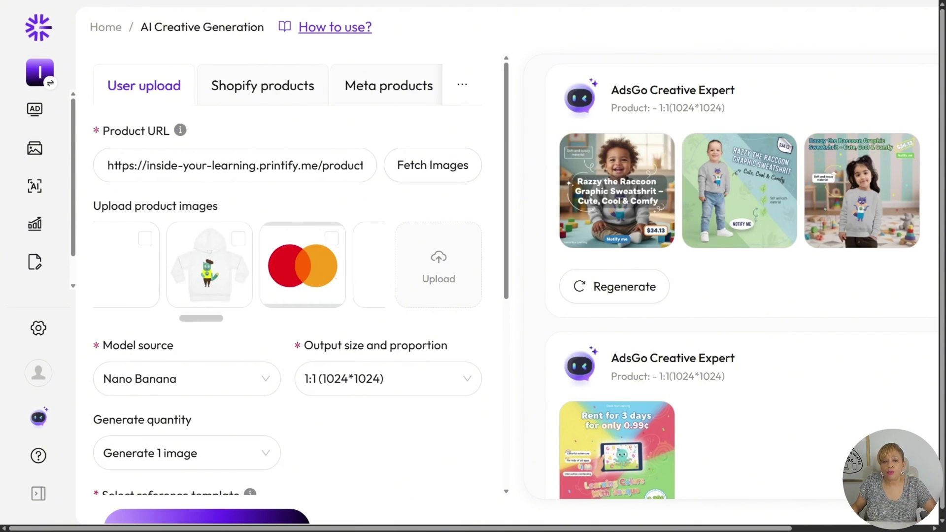
pyautogui.click(238, 239)
pyautogui.hscroll(2, 239, 265)
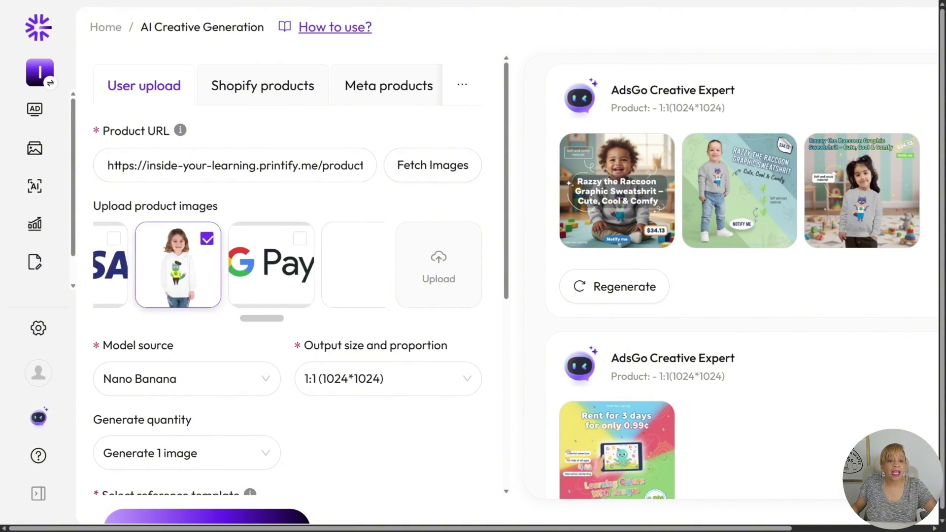
pyautogui.hscroll(2, 239, 264)
pyautogui.hscroll(1, 239, 264)
# - Review the output size options and keep 1:1 (1024*1024)
pyautogui.scroll(-1, 239, 265)
pyautogui.scroll(-2, 387, 296)
pyautogui.click(387, 279)
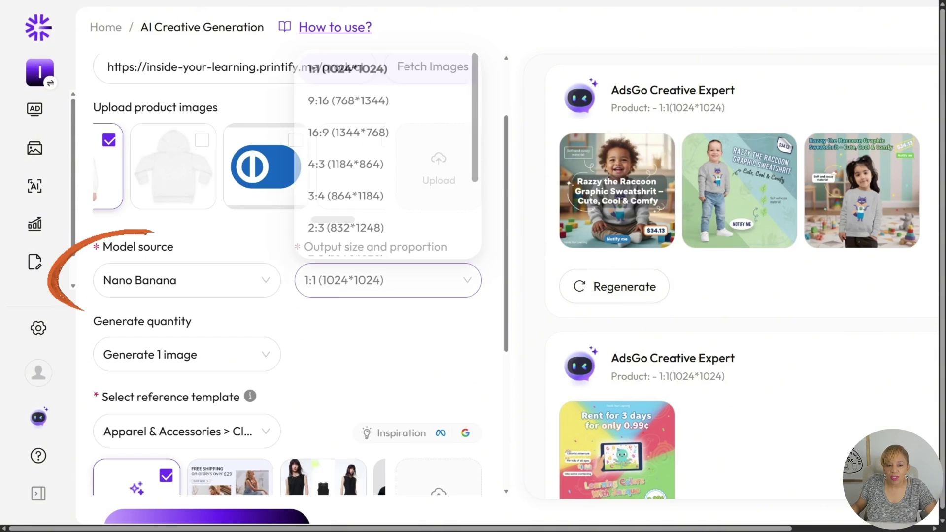
pyautogui.scroll(-2, 385, 155)
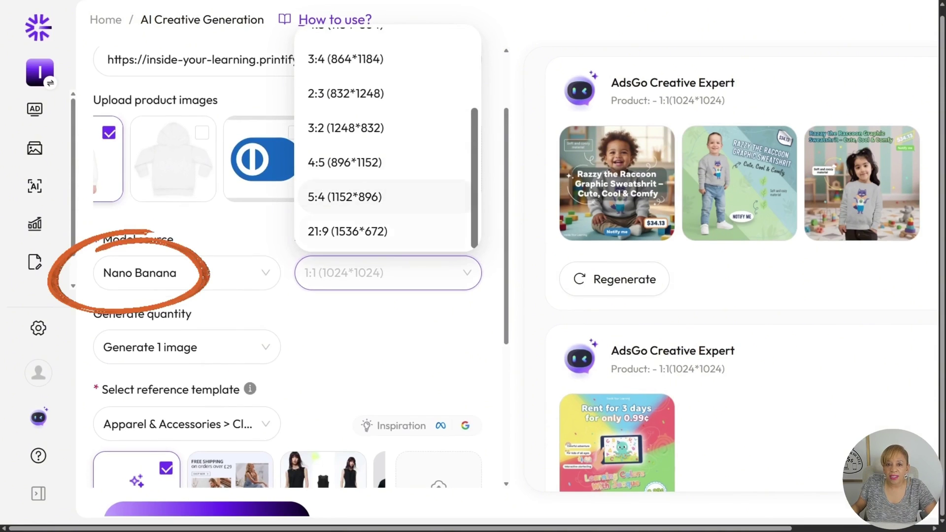
pyautogui.scroll(2, 385, 156)
pyautogui.scroll(2, 384, 212)
pyautogui.scroll(1, 385, 212)
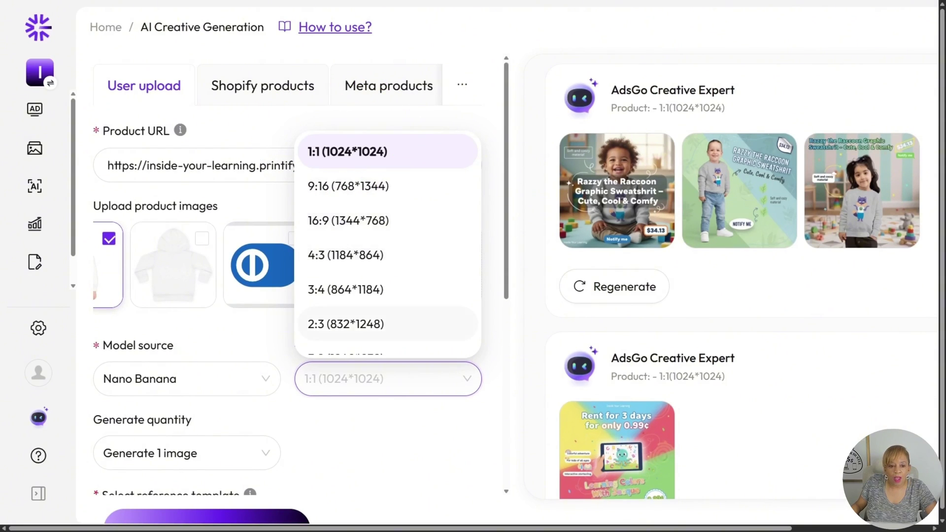
pyautogui.scroll(-3, 388, 323)
pyautogui.press('Escape')
pyautogui.scroll(-2, 286, 296)
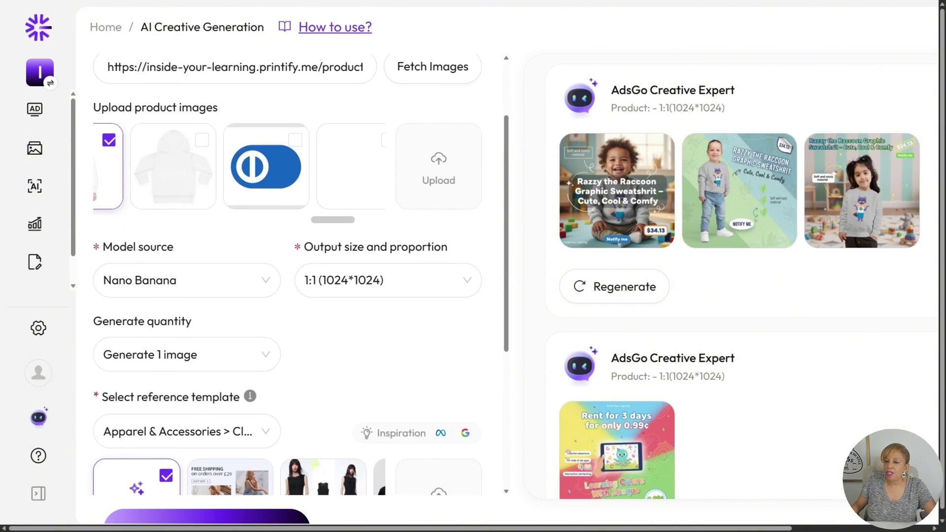
pyautogui.scroll(-2, 285, 295)
# - Keep the Nano Banana model and set quantity to Generate 3 images
pyautogui.click(187, 181)
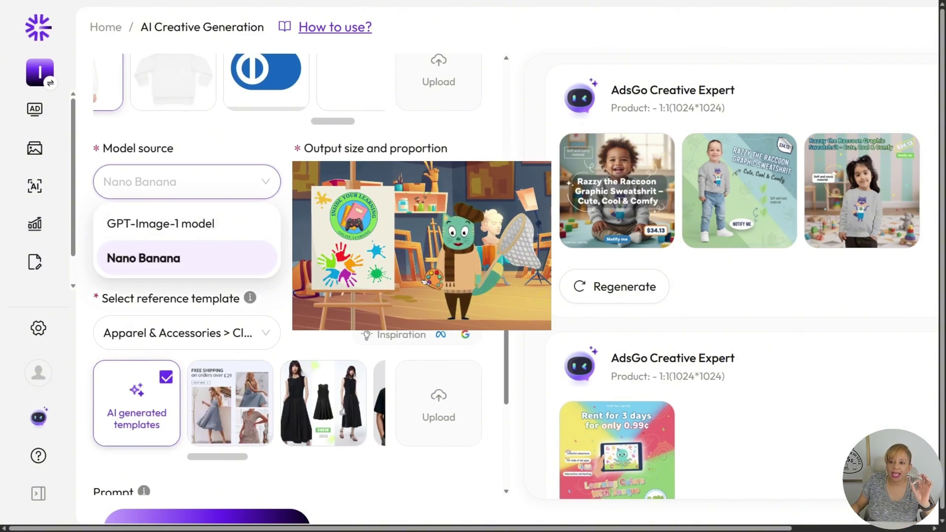
pyautogui.press('Escape')
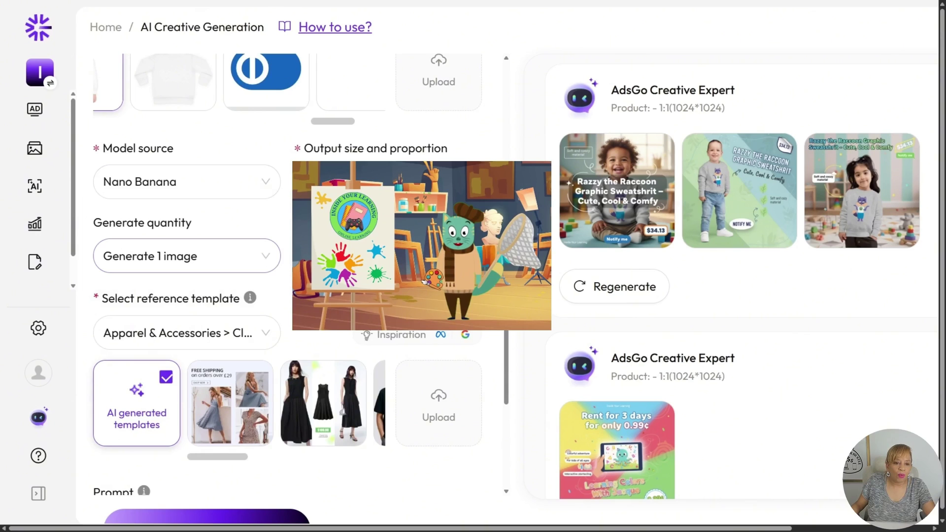
pyautogui.click(266, 259)
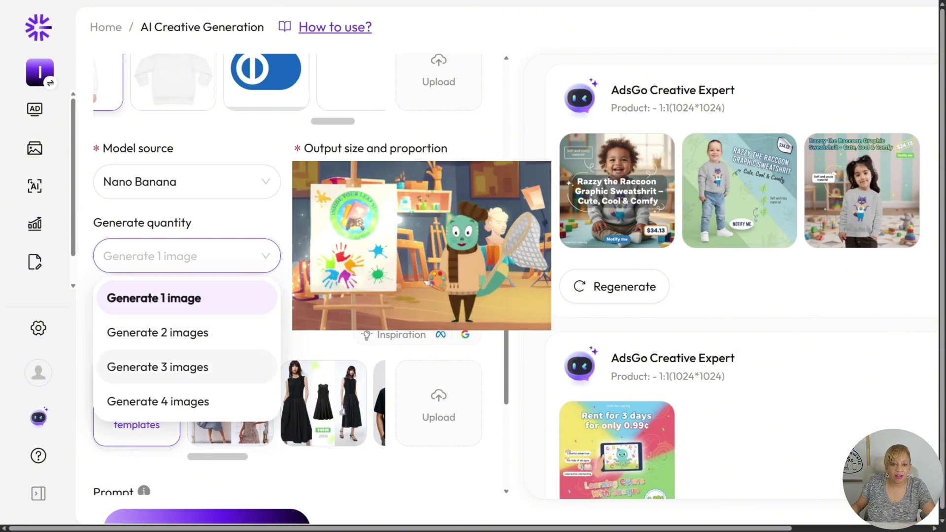
pyautogui.click(157, 367)
pyautogui.scroll(-1, 158, 367)
pyautogui.scroll(-1, 295, 271)
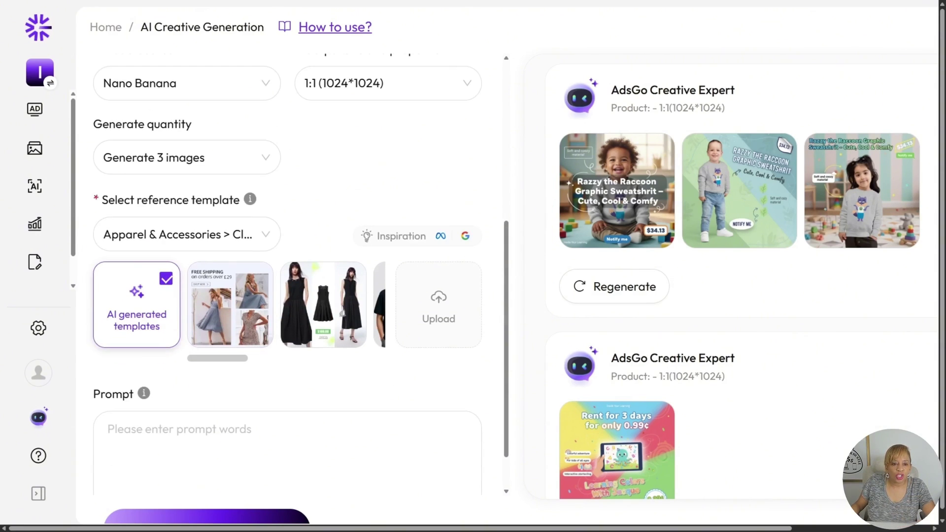
# - Keep AI generated templates and submit the three-image hoodie generation with an empty prompt
pyautogui.click(187, 235)
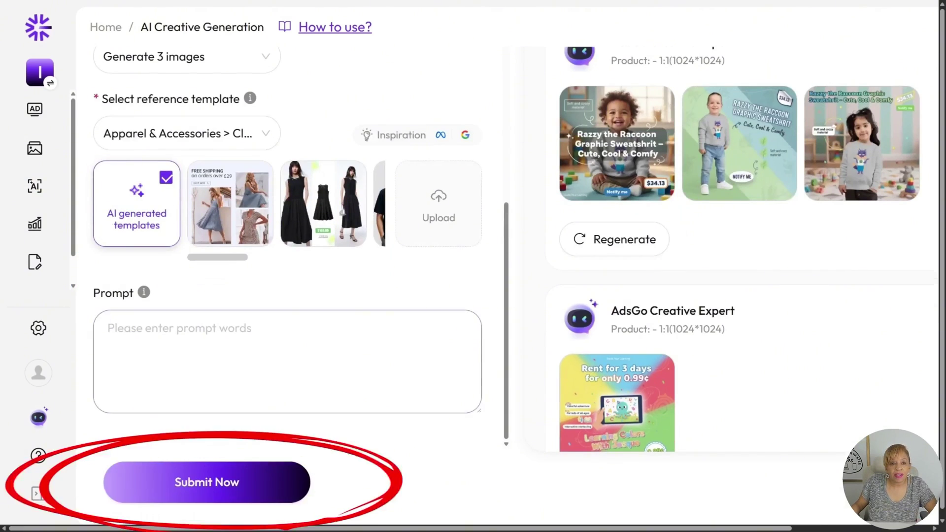
pyautogui.click(207, 482)
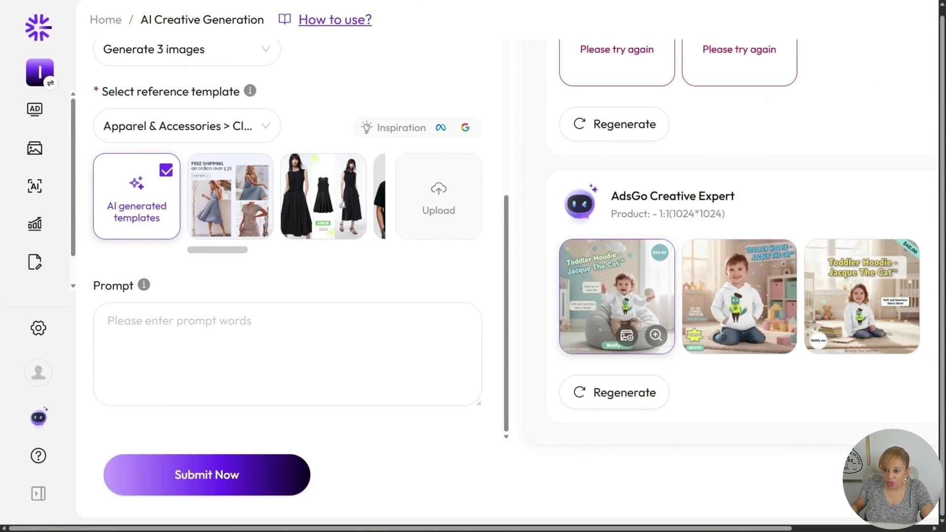
# - Add the beanbag hoodie ad to Creative Hub at original crop, then preview the kneeling-boy version
pyautogui.click(655, 335)
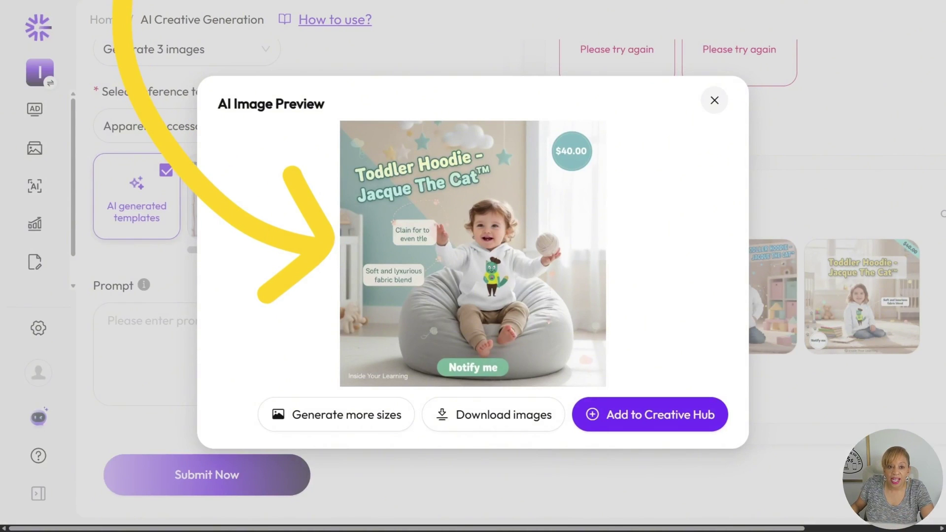
pyautogui.click(650, 414)
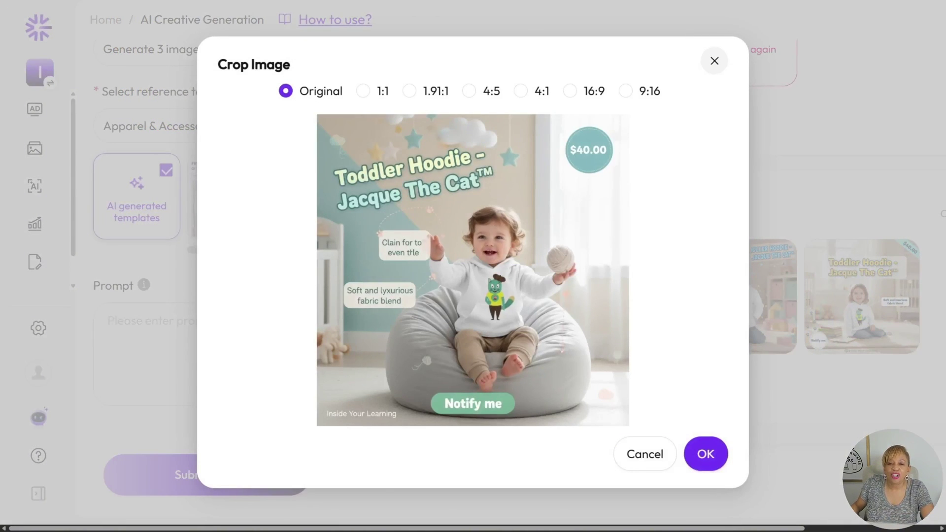
pyautogui.click(706, 454)
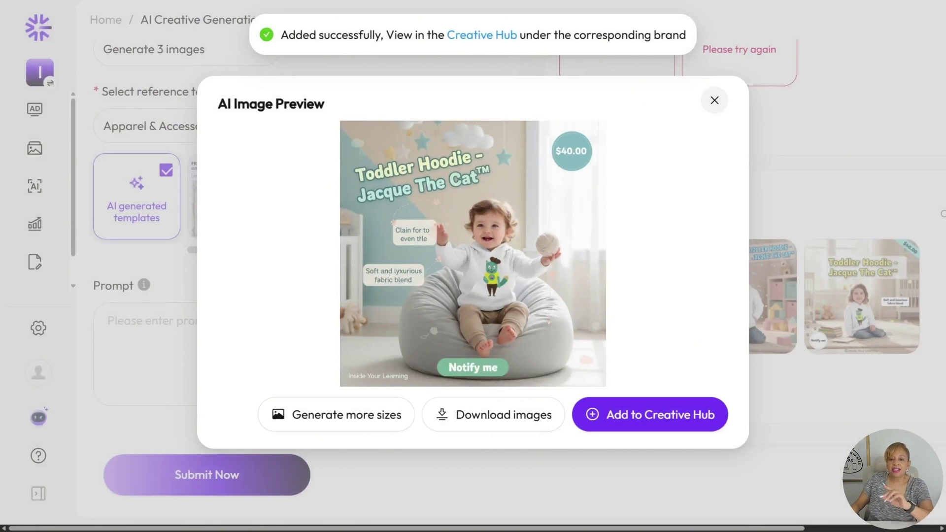
pyautogui.press('Escape')
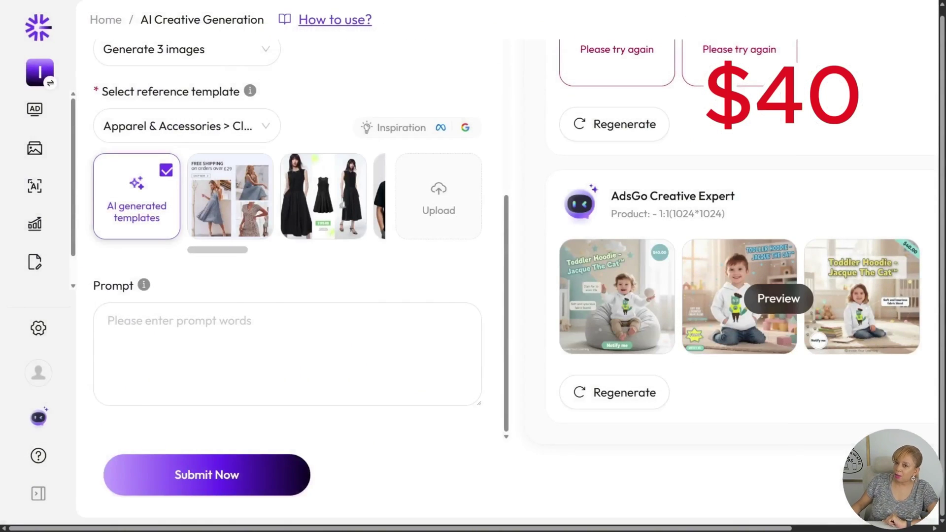
pyautogui.click(739, 299)
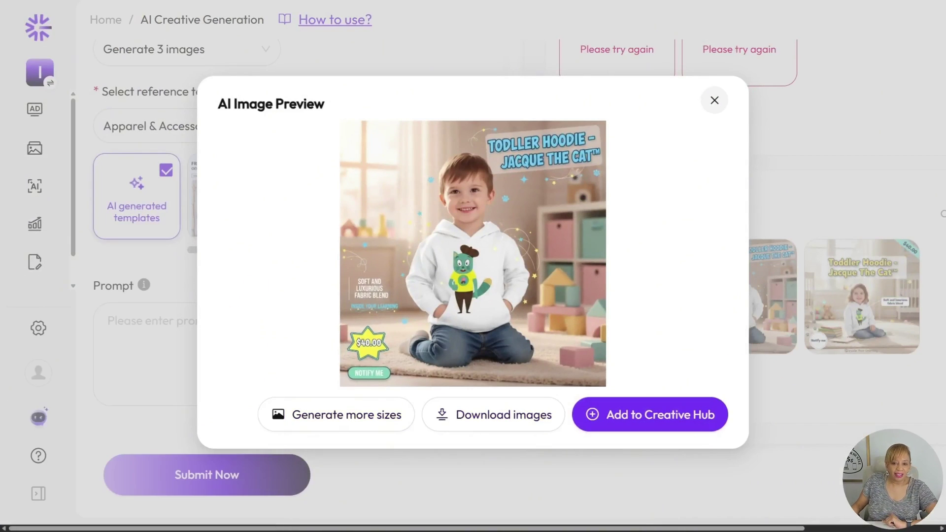
pyautogui.press('Escape')
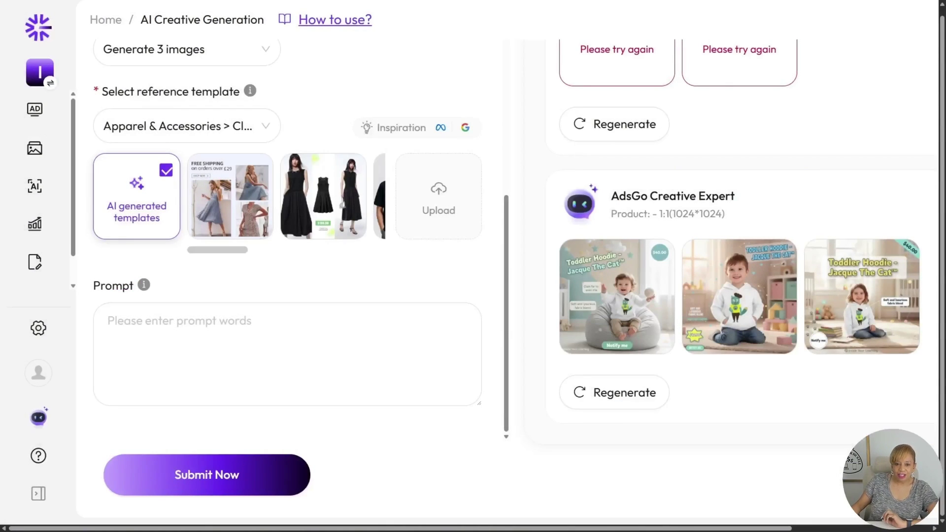
# - Start cropping the third hoodie ad at 4:5, shifting the image left
pyautogui.click(901, 335)
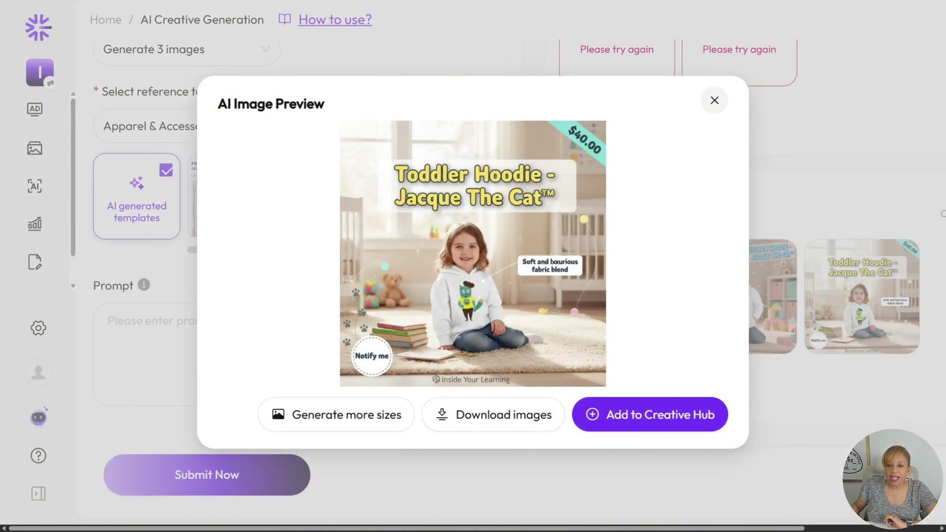
pyautogui.click(337, 415)
pyautogui.click(468, 90)
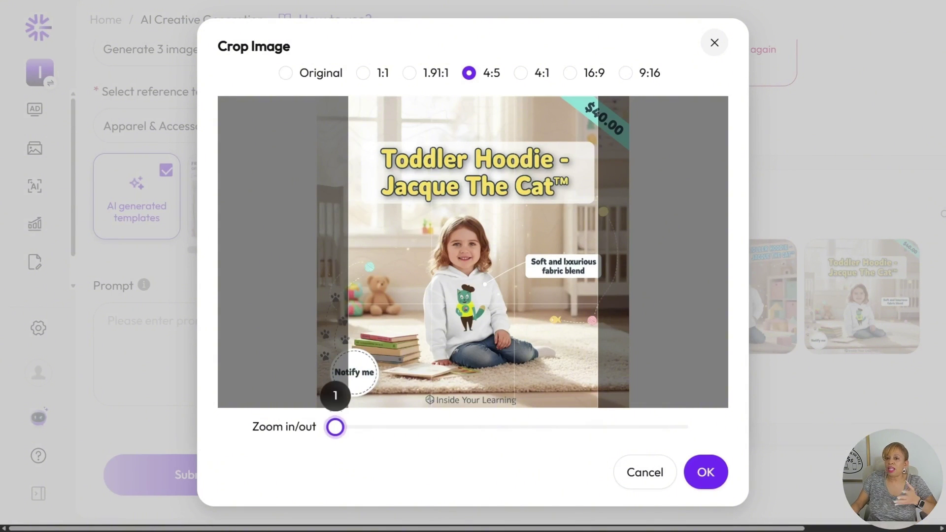
pyautogui.moveTo(335, 427)
pyautogui.mouseDown()
pyautogui.moveTo(370, 426)
pyautogui.moveTo(335, 427)
pyautogui.mouseUp()
pyautogui.moveTo(473, 256); pyautogui.dragTo(442, 256)
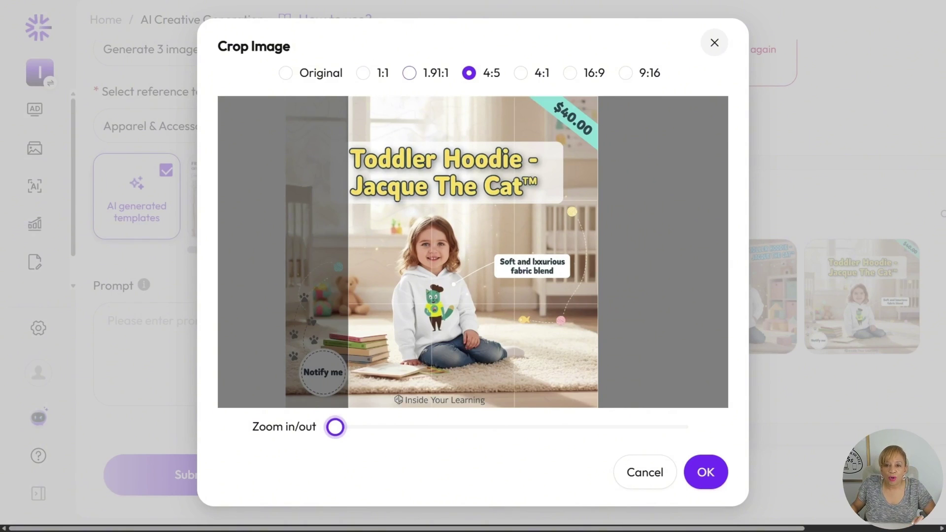
# - Compare 1.91:1, 16:9, 9:16 and 1:1 crops, apply 4:5, and add it to Creative Hub
pyautogui.click(409, 73)
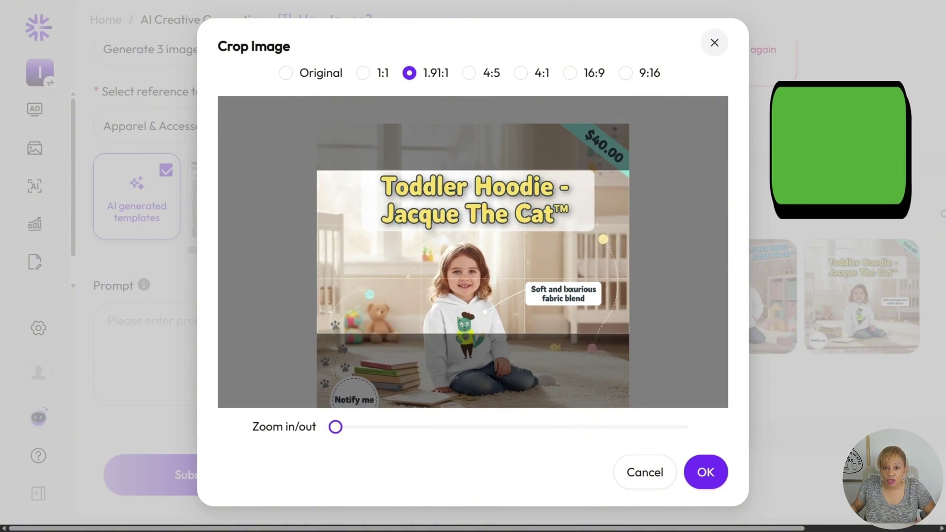
pyautogui.click(569, 73)
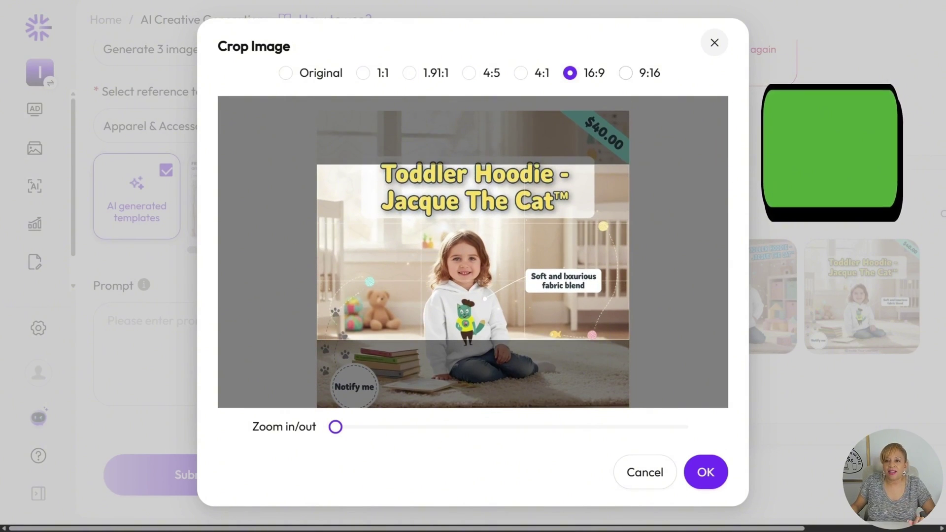
pyautogui.click(625, 73)
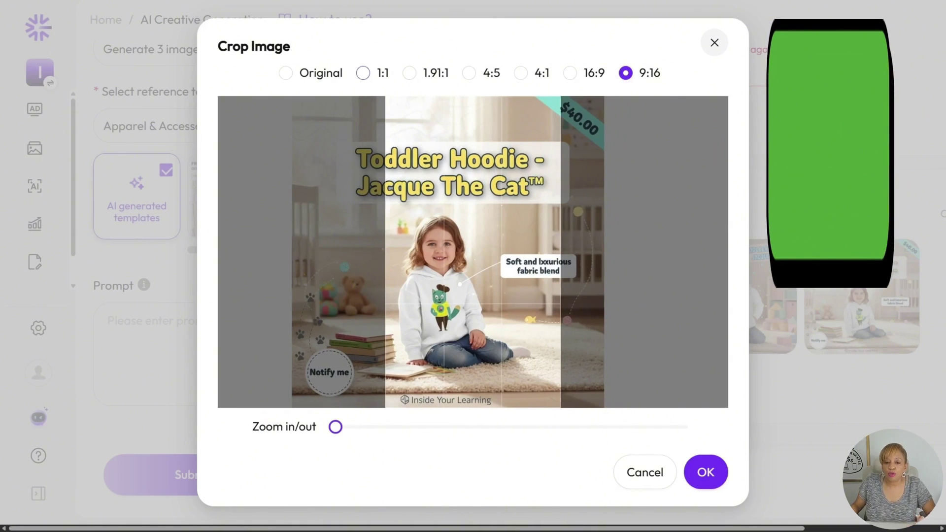
pyautogui.click(362, 73)
pyautogui.click(409, 73)
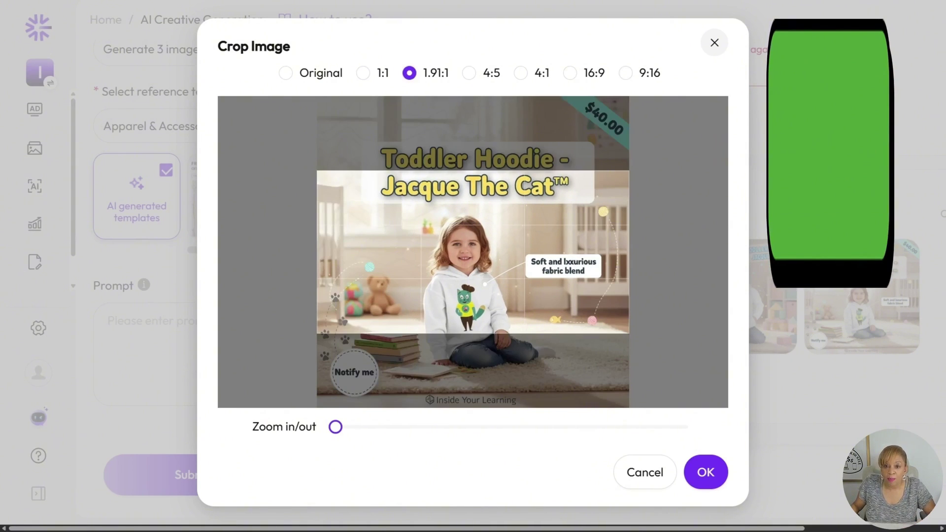
pyautogui.click(468, 73)
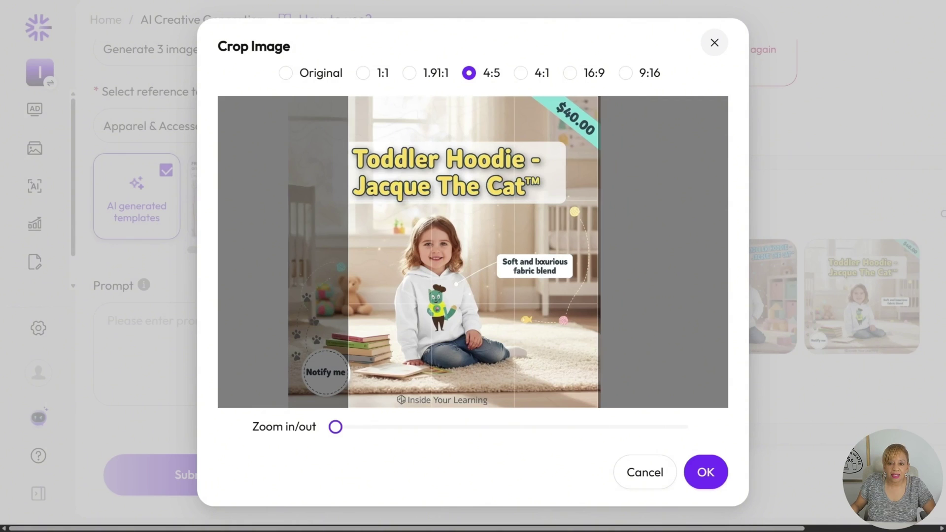
pyautogui.click(706, 472)
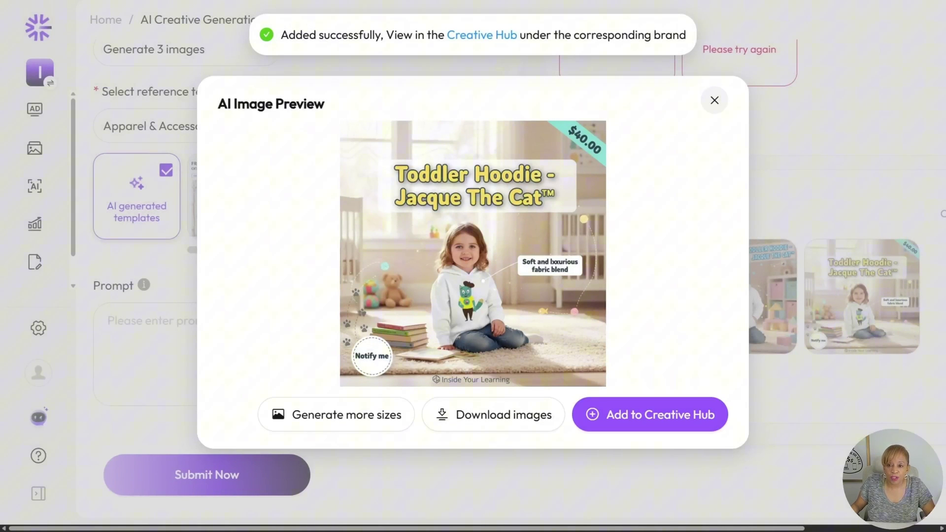
pyautogui.click(649, 415)
pyautogui.click(706, 454)
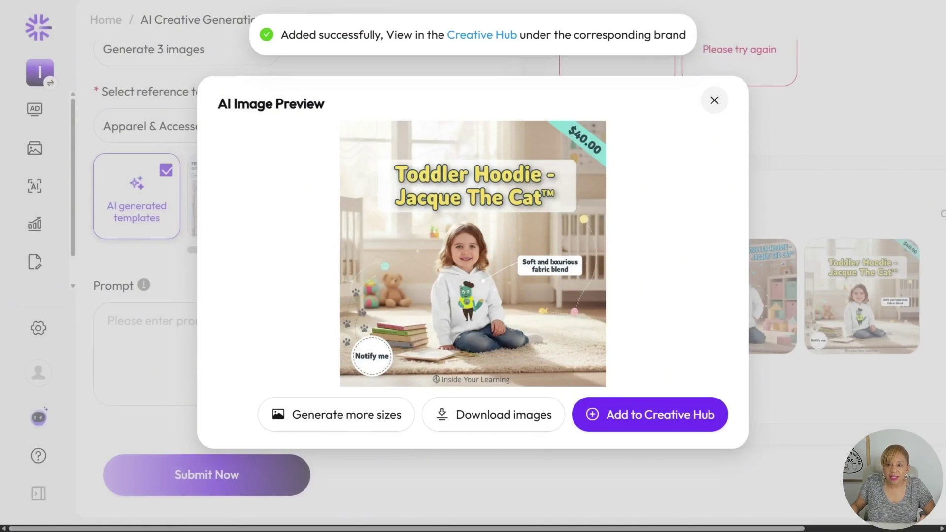
pyautogui.press('Escape')
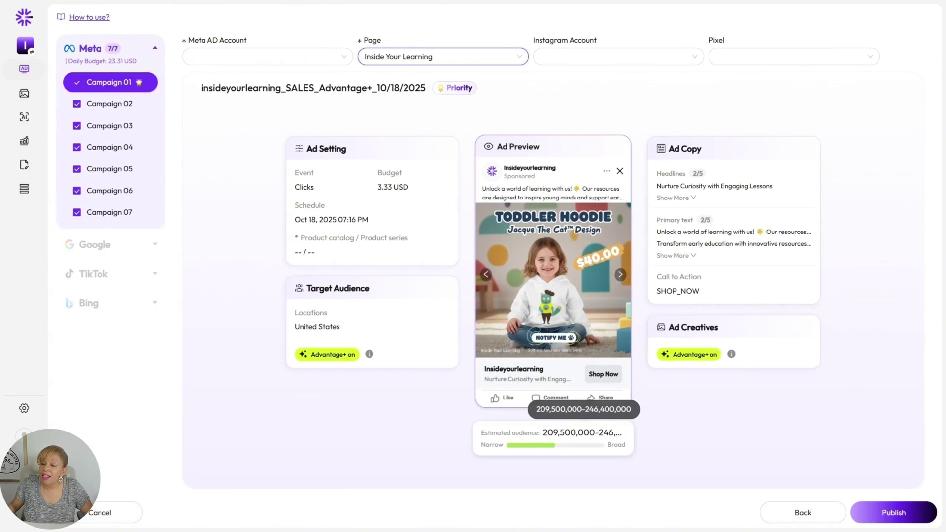
# - Review Campaign 02's ad details and primary texts, then Campaign 03
pyautogui.click(109, 104)
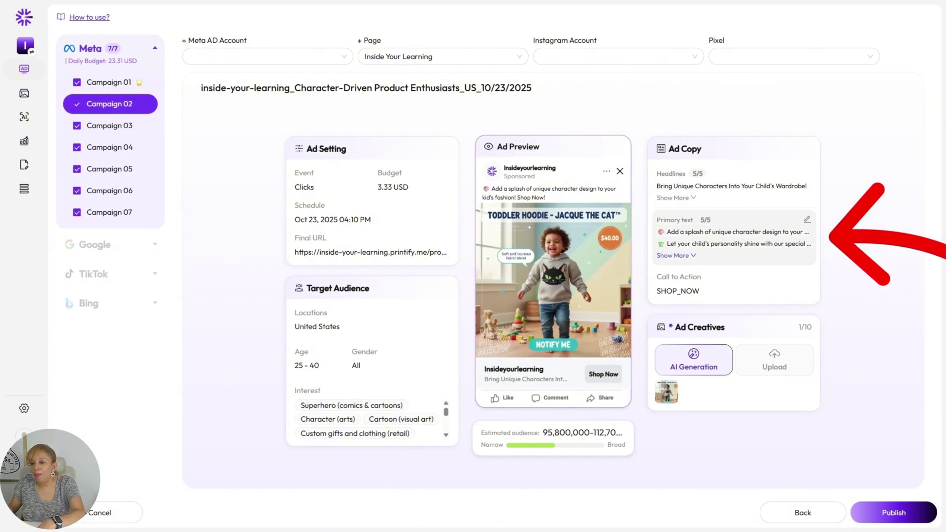
pyautogui.click(674, 255)
pyautogui.scroll(-3, 699, 321)
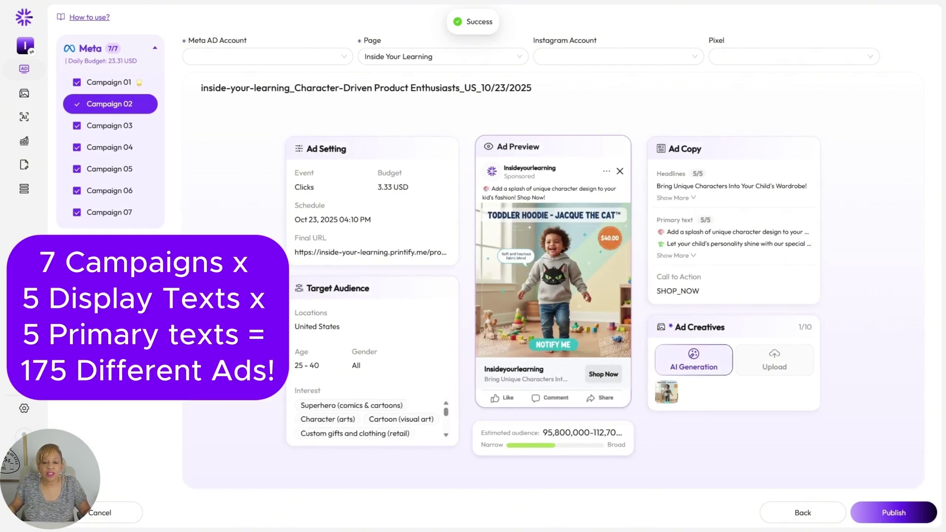
pyautogui.scroll(-2, 364, 419)
pyautogui.scroll(-2, 365, 419)
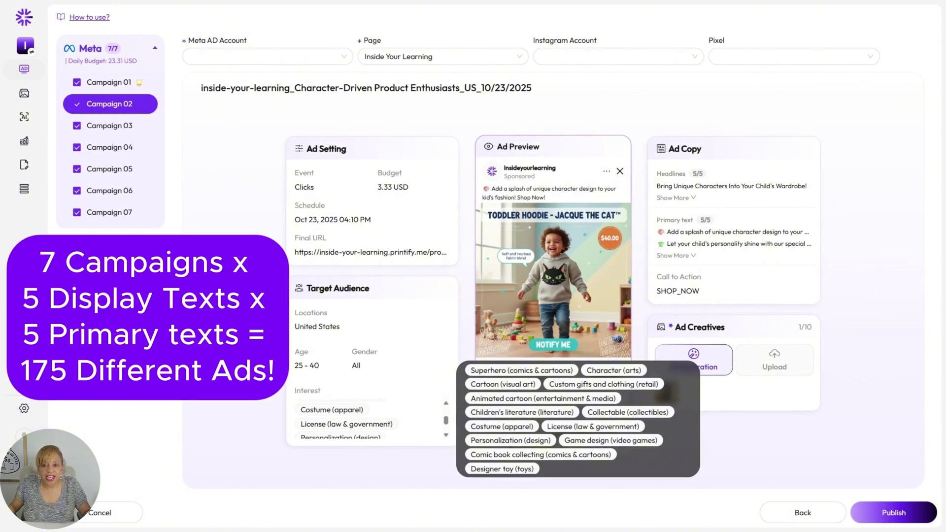
pyautogui.click(110, 125)
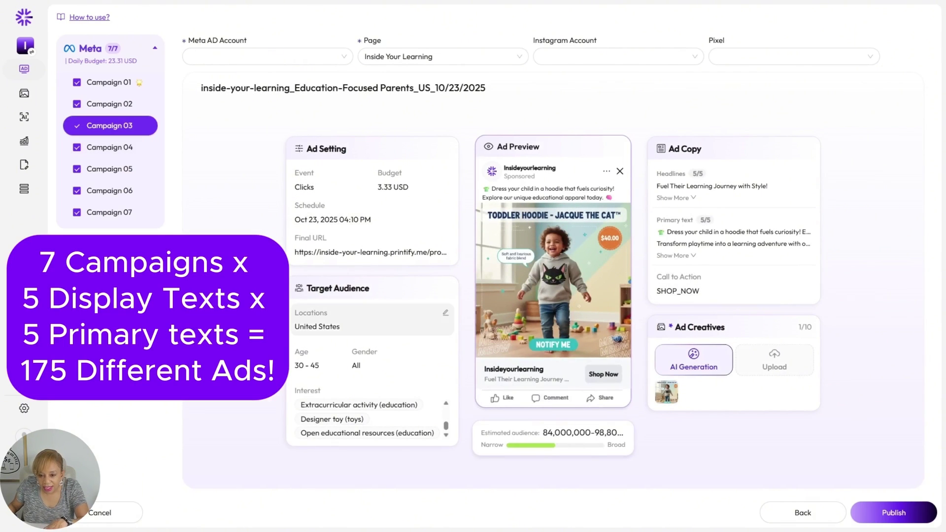
# - Confirm Campaign 04's headlines, then review Campaigns 05 through 07
pyautogui.click(109, 147)
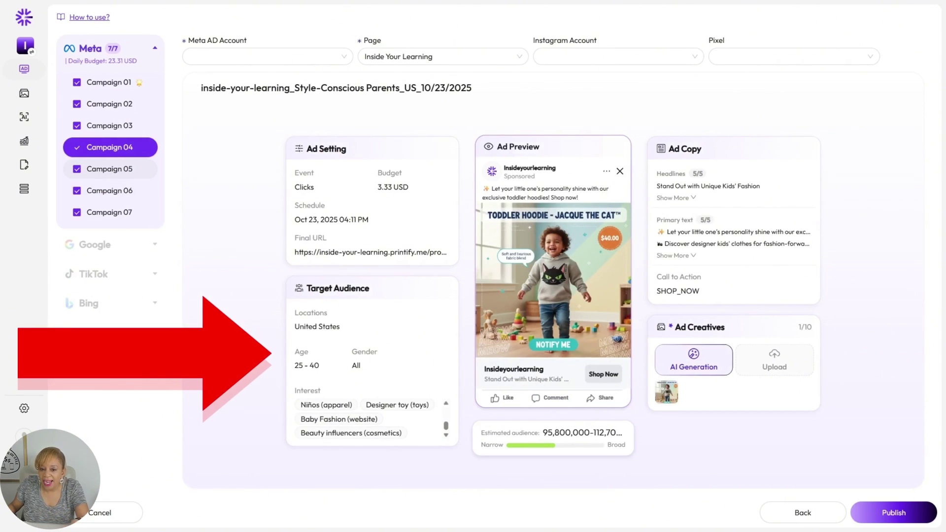
pyautogui.moveTo(733, 185)
pyautogui.click(806, 173)
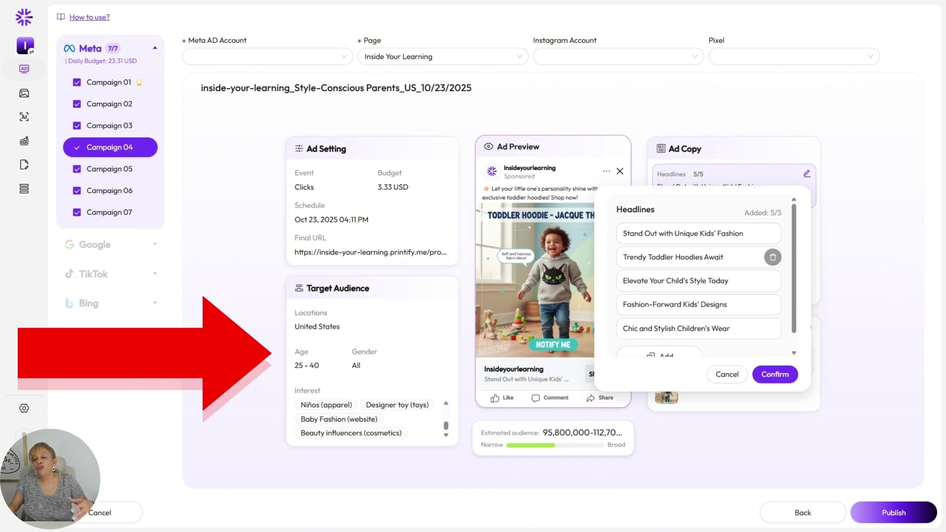
pyautogui.scroll(1, 773, 286)
pyautogui.click(775, 374)
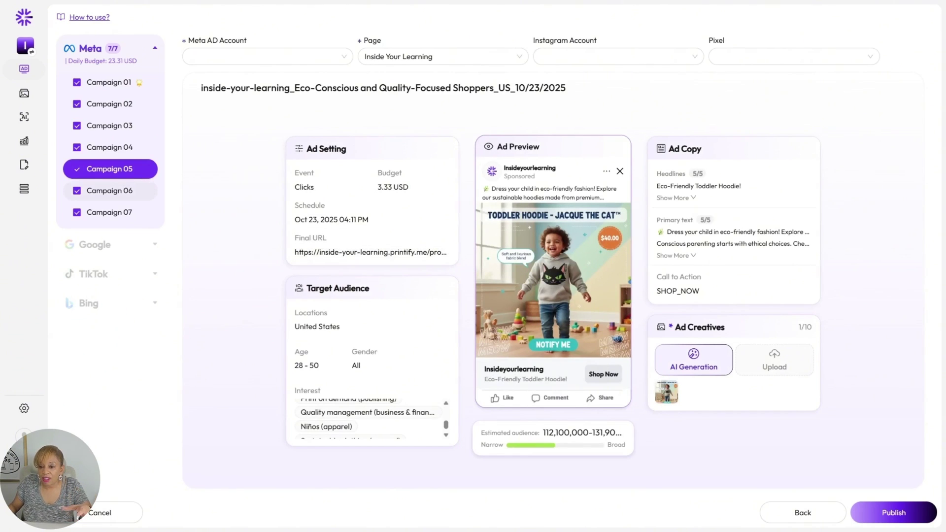
pyautogui.click(110, 190)
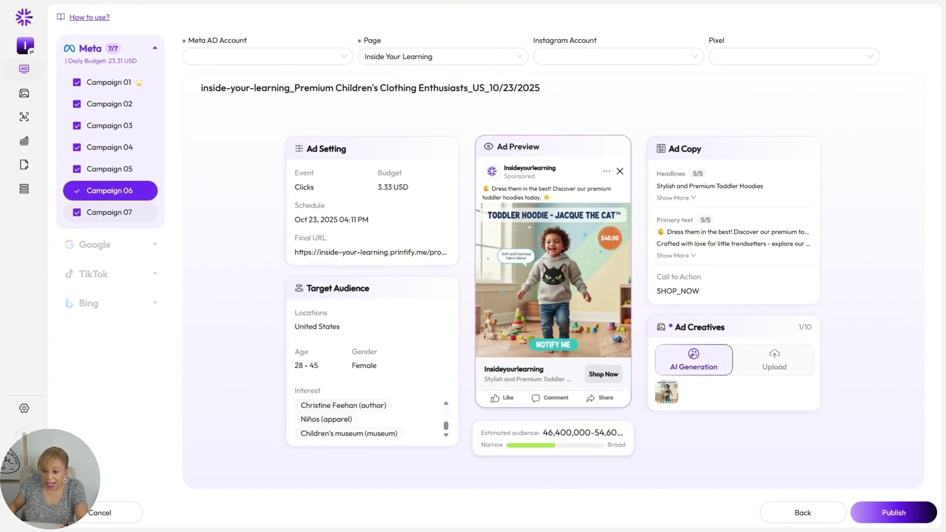
pyautogui.click(109, 212)
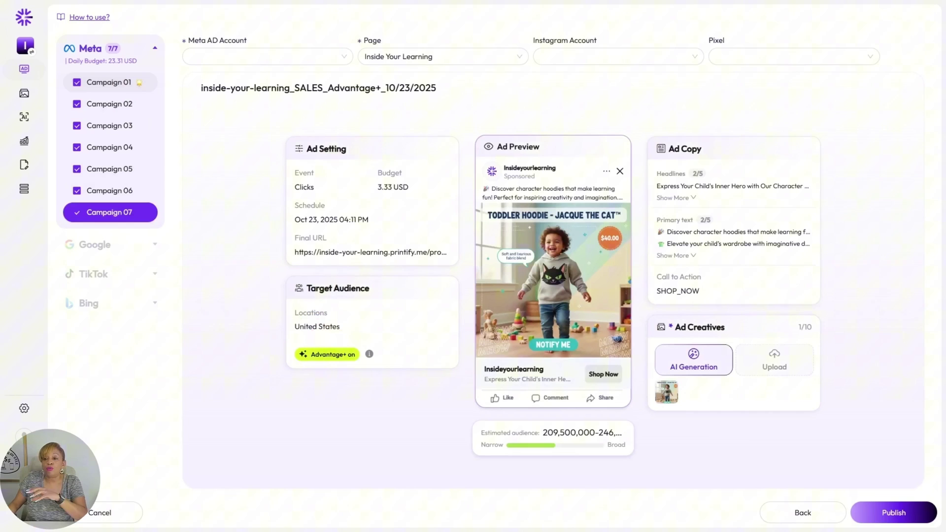
# - Apply the bean-bag toddler hoodie image from the creative library to Campaign 07
pyautogui.click(768, 328)
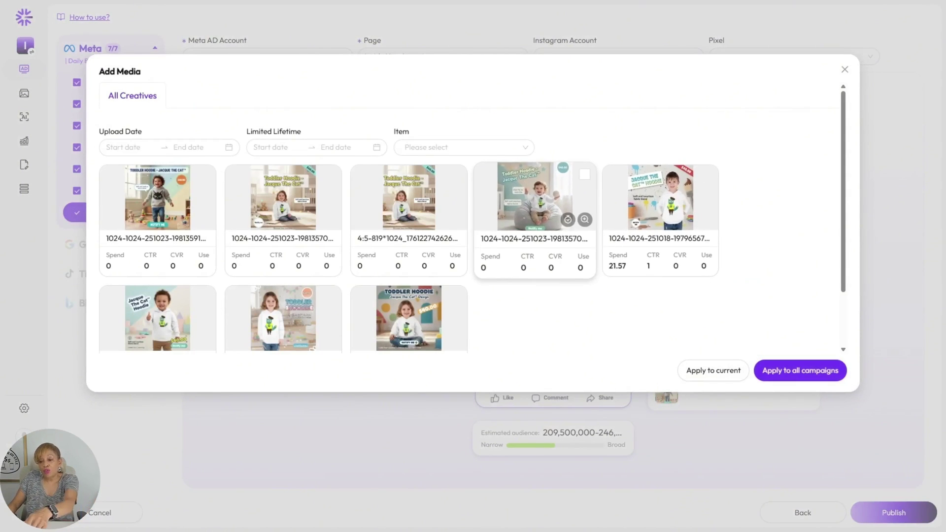
pyautogui.click(584, 174)
pyautogui.click(714, 370)
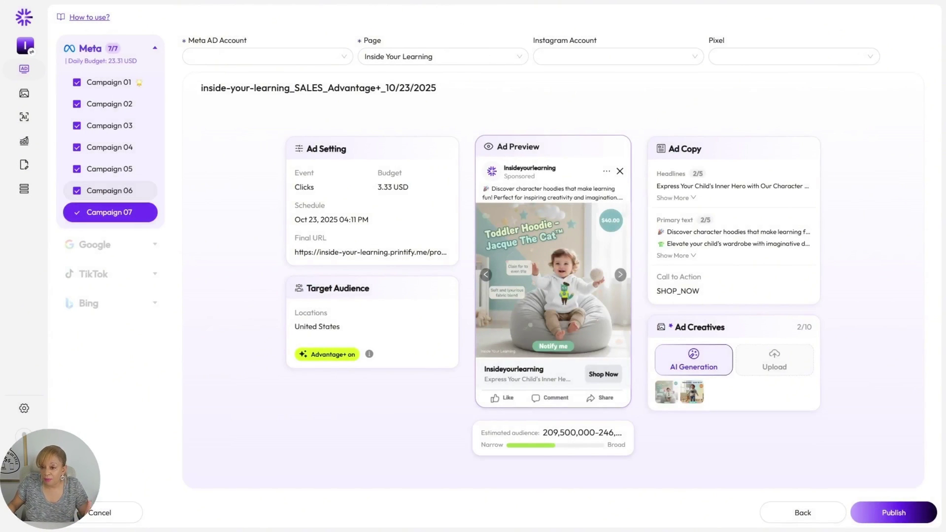
# - Apply the toddler-on-rug hoodie image to Campaign 06, then recheck Campaigns 07, 04 and 01
pyautogui.click(109, 190)
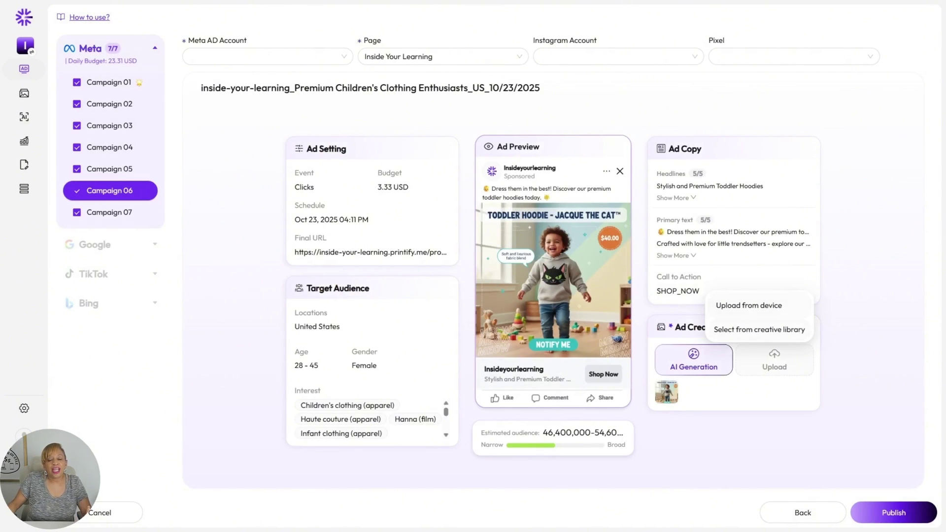
pyautogui.click(758, 329)
pyautogui.click(330, 177)
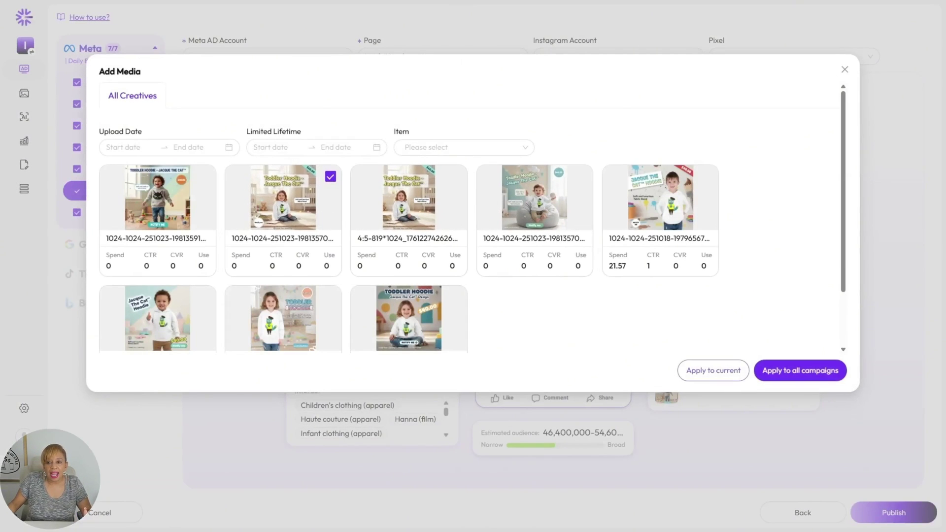
pyautogui.click(714, 370)
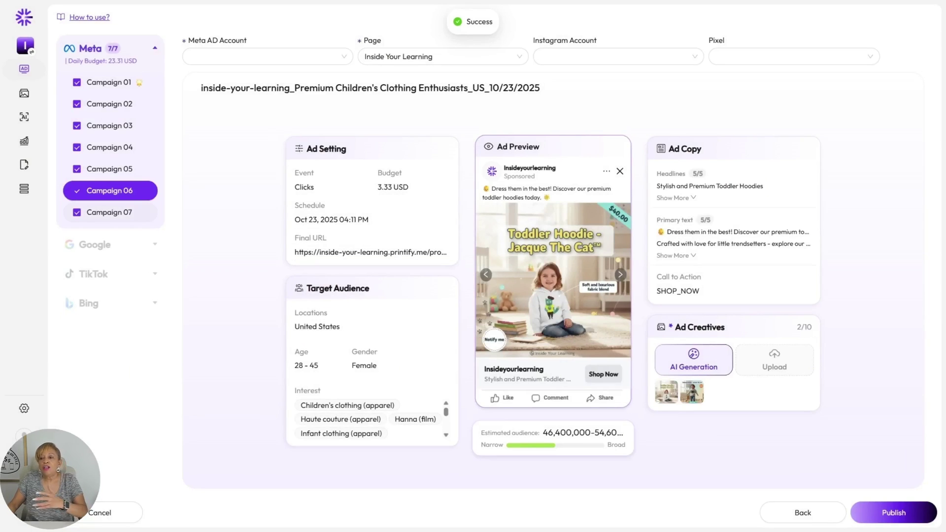
pyautogui.click(109, 212)
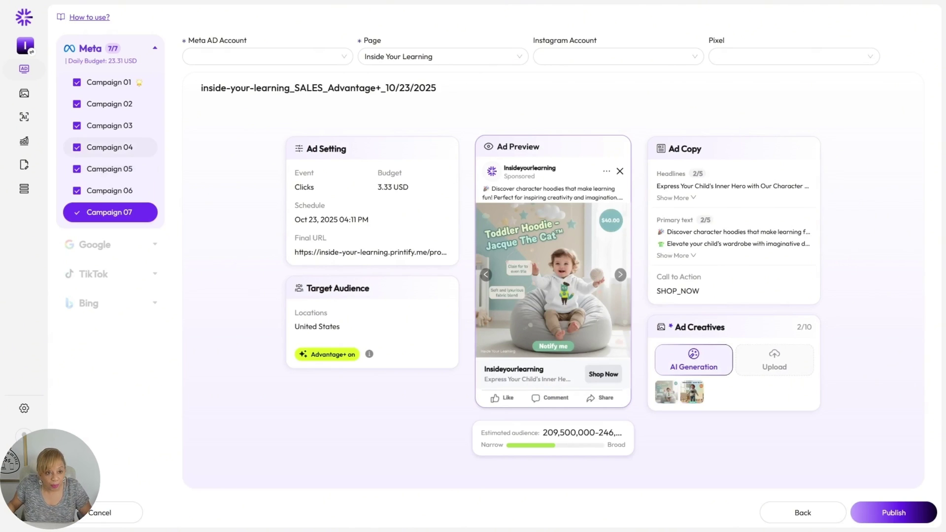
pyautogui.click(110, 147)
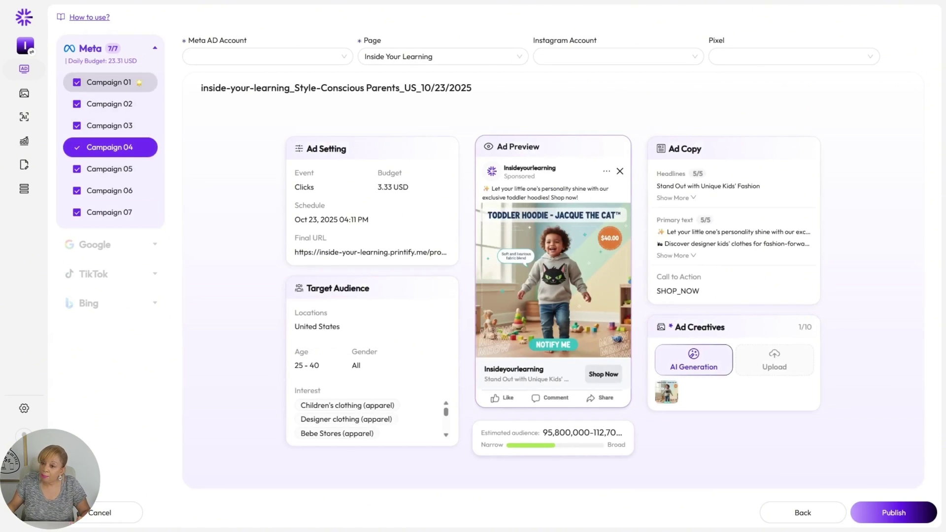
pyautogui.click(110, 82)
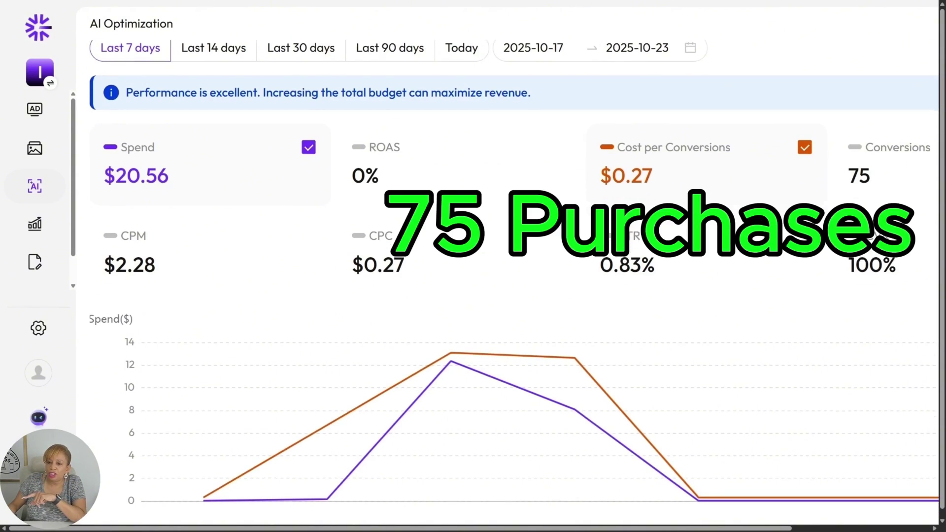
# - Scroll down past the metric cards and spend chart, then back up
pyautogui.scroll(-3, 838, 276)
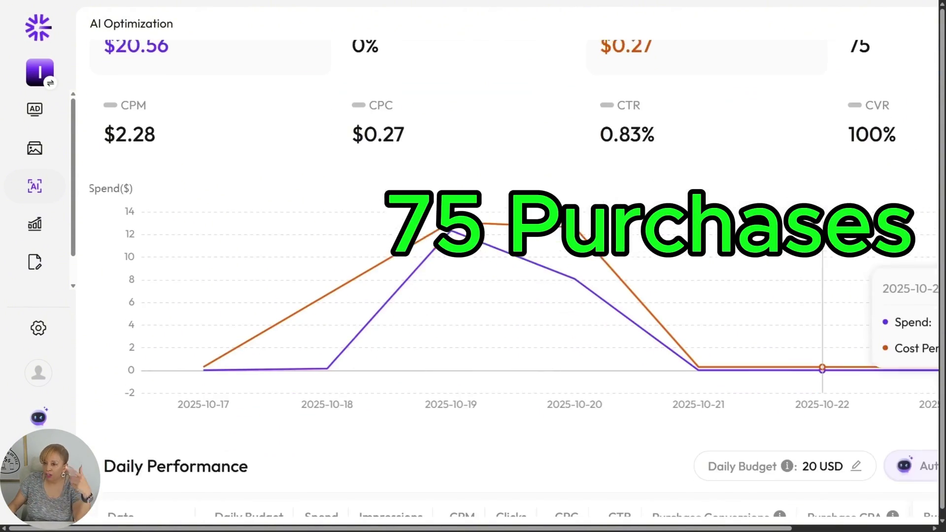
pyautogui.scroll(-2, 512, 275)
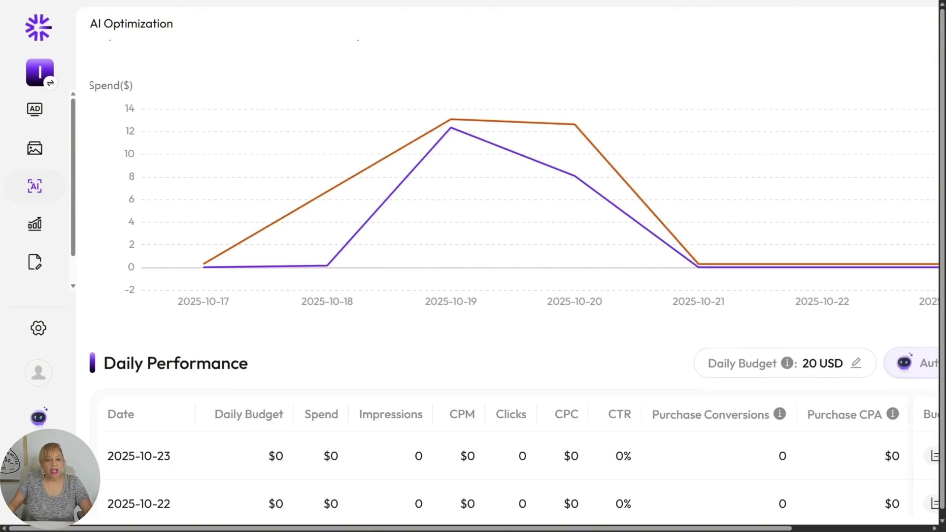
pyautogui.scroll(-1, 512, 276)
pyautogui.scroll(-2, 512, 276)
pyautogui.scroll(-3, 512, 276)
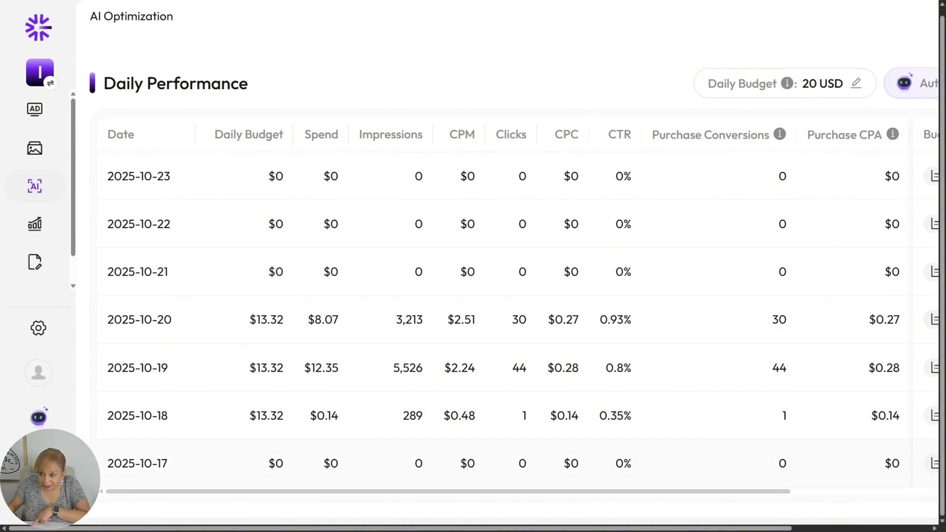
pyautogui.scroll(5, 512, 271)
pyautogui.scroll(5, 513, 271)
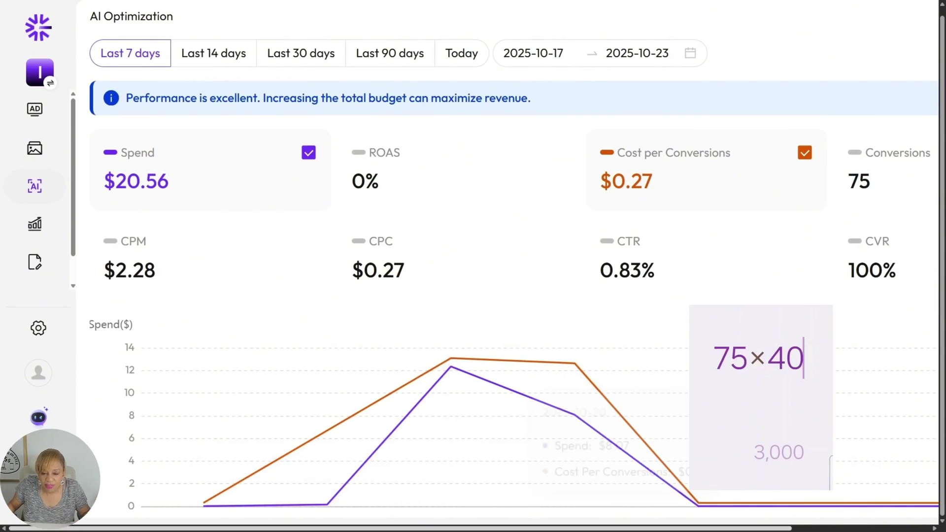
# - Scroll the Daily Performance table sideways to view its remaining columns
pyautogui.hscroll(1, 512, 418)
pyautogui.hscroll(2, 513, 419)
pyautogui.hscroll(2, 513, 419)
pyautogui.hscroll(1, 512, 419)
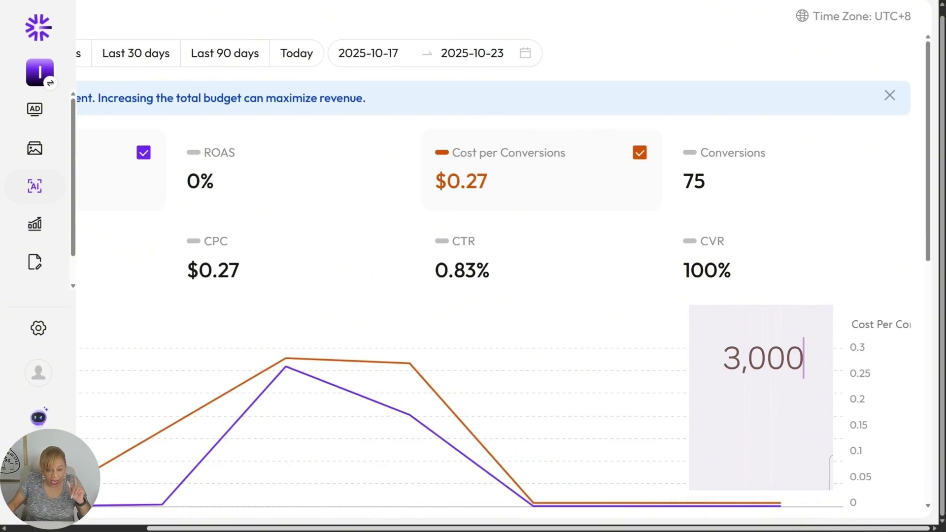
pyautogui.hscroll(-5, 512, 418)
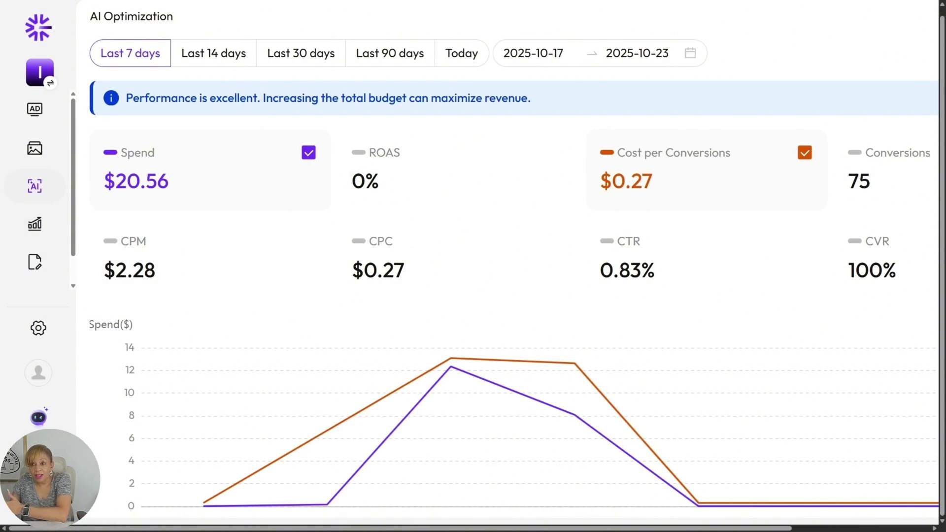
# - Scroll down and back up to check the spend trend peaking October 19–20
pyautogui.scroll(-3, 205, 355)
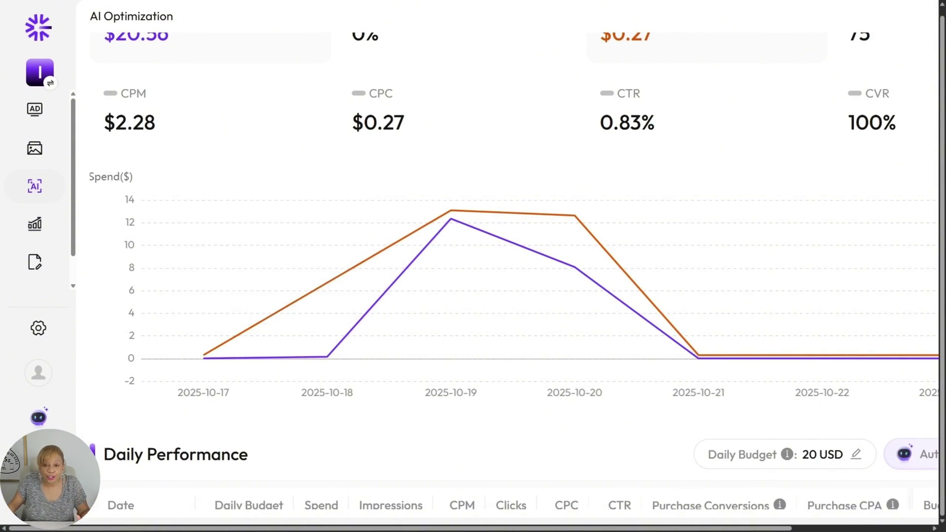
pyautogui.scroll(-3, 540, 266)
pyautogui.scroll(-1, 540, 266)
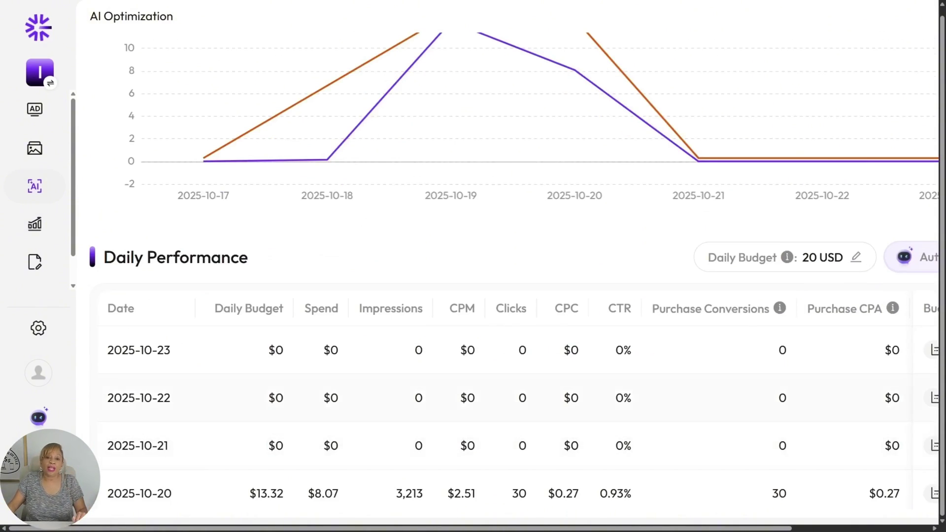
pyautogui.scroll(2, 513, 271)
pyautogui.scroll(3, 513, 271)
pyautogui.scroll(1, 512, 271)
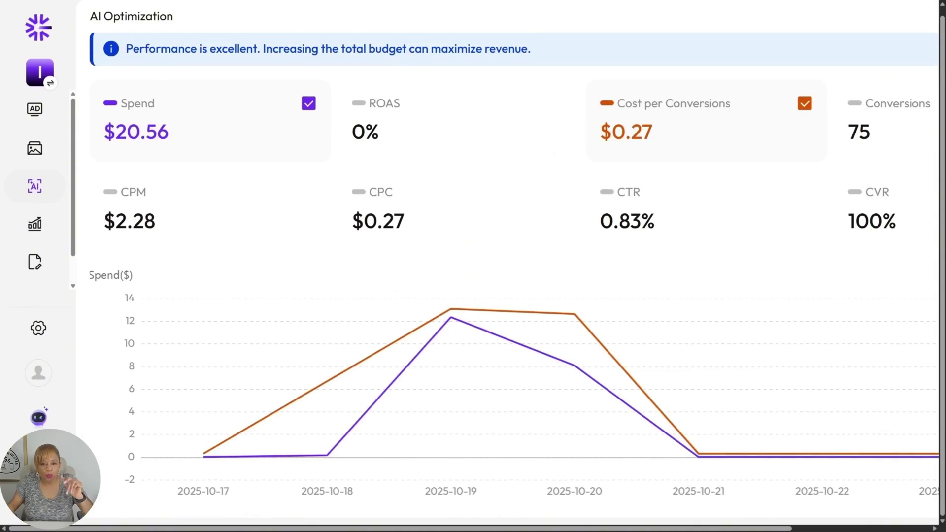